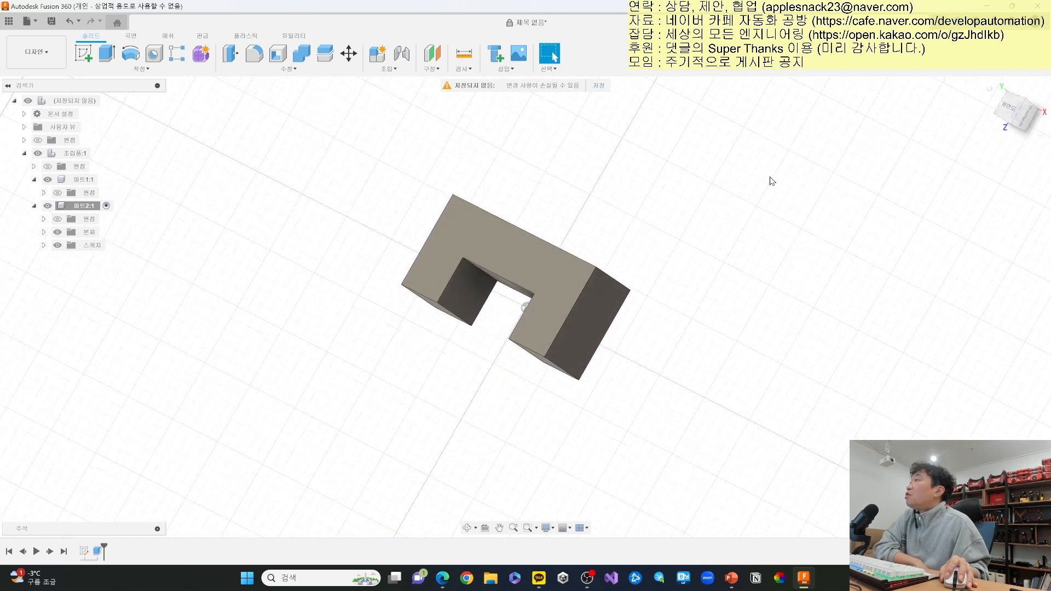
- Examine the U-shaped body of 파트2 from several angles and distances, finishing in an isometric view
{"action": "left_click", "coordinate": [82, 206]}
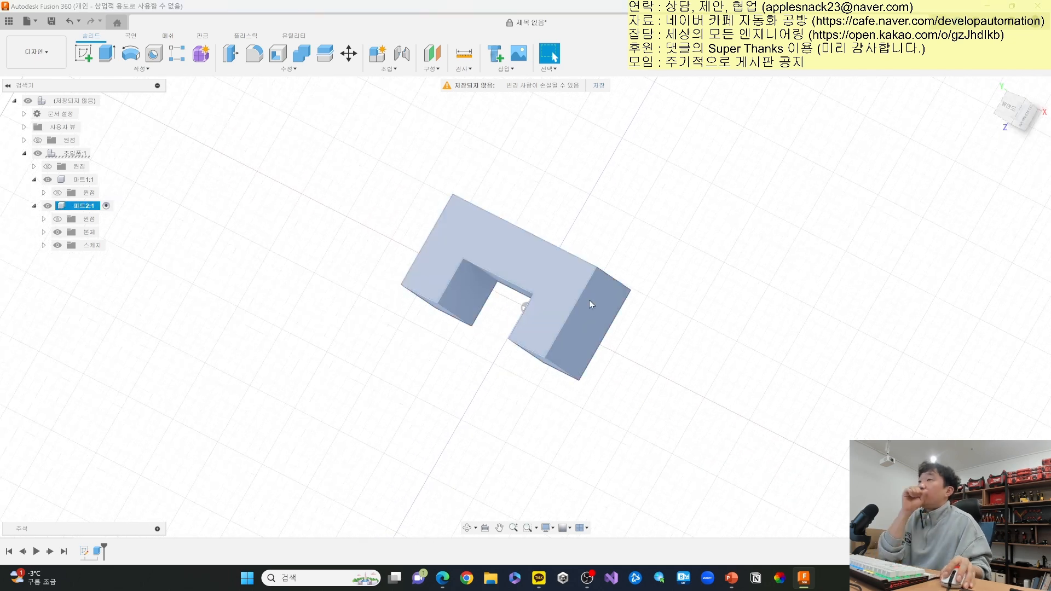
{"action": "left_click_drag", "start_coordinate": [1010, 110], "coordinate": [995, 102]}
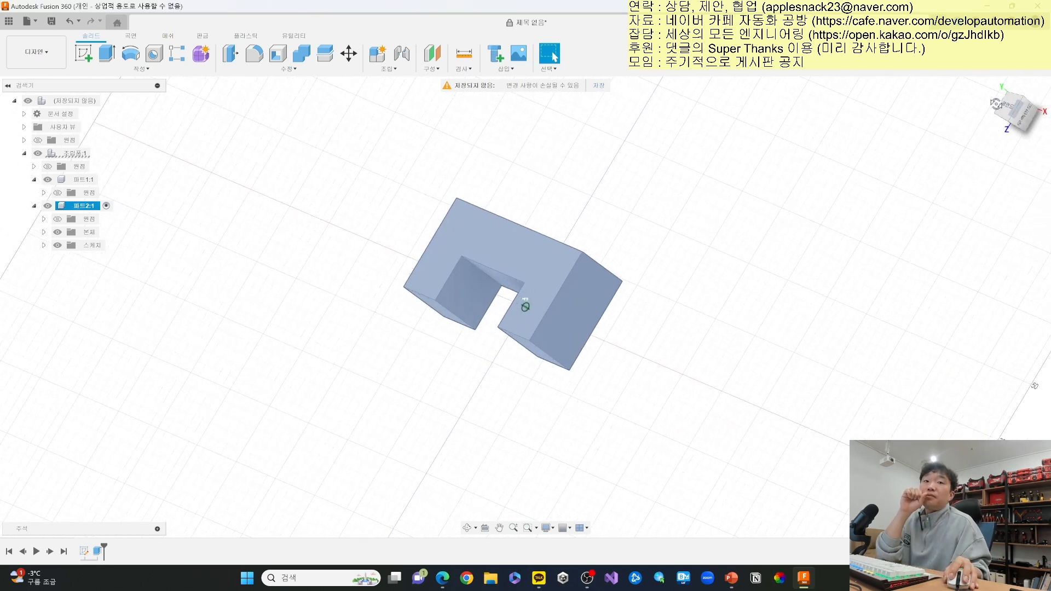
{"action": "left_click", "coordinate": [795, 261]}
{"action": "scroll", "coordinate": [718, 264], "scroll_direction": "down", "scroll_amount": 3}
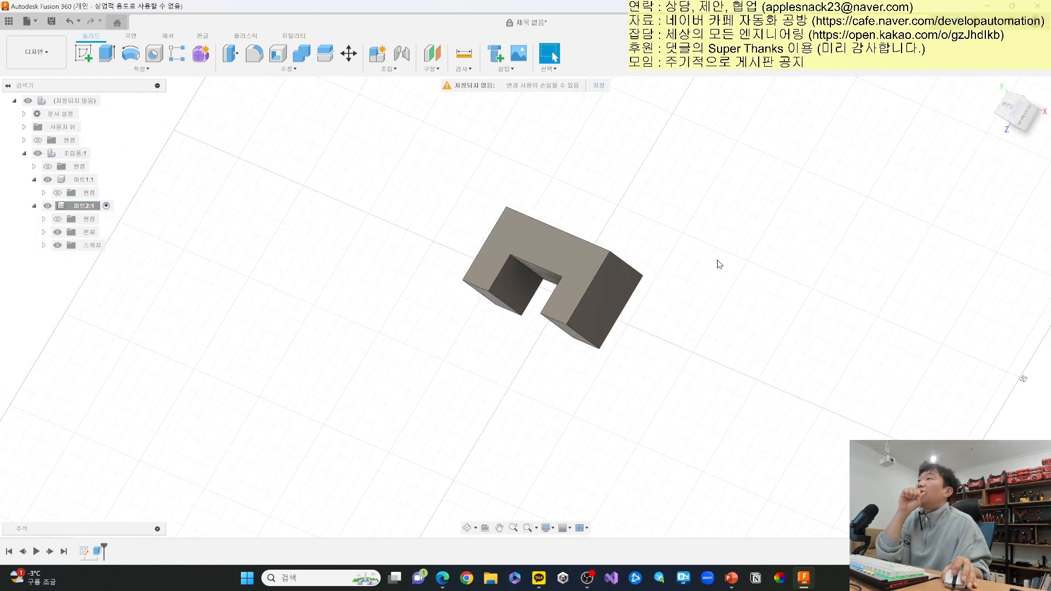
{"action": "scroll", "coordinate": [707, 268], "scroll_direction": "up", "scroll_amount": 3}
{"action": "scroll", "coordinate": [606, 274], "scroll_direction": "up", "scroll_amount": 3}
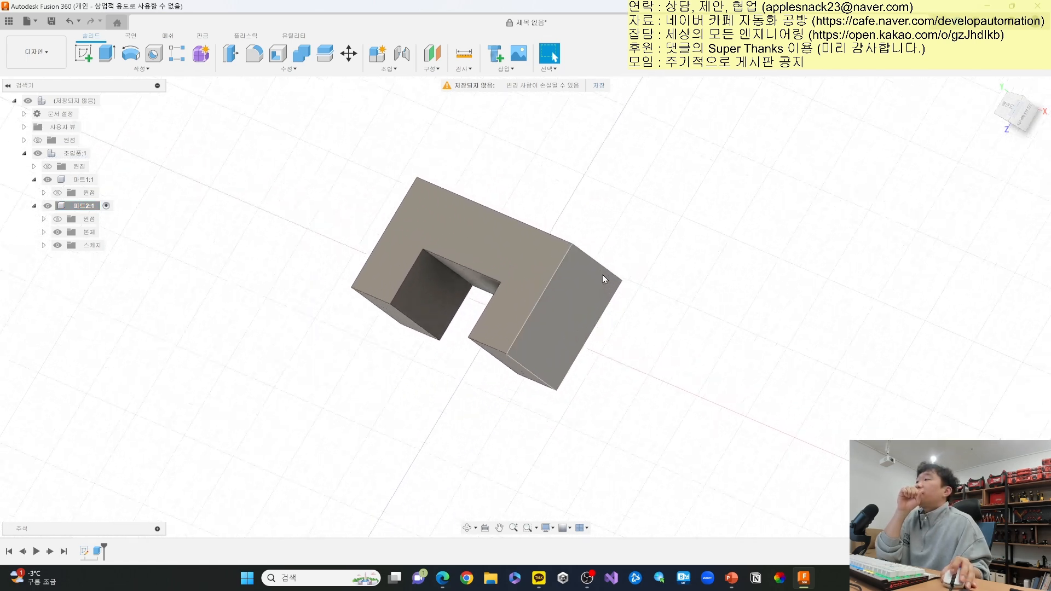
{"action": "scroll", "coordinate": [602, 276], "scroll_direction": "up", "scroll_amount": 2}
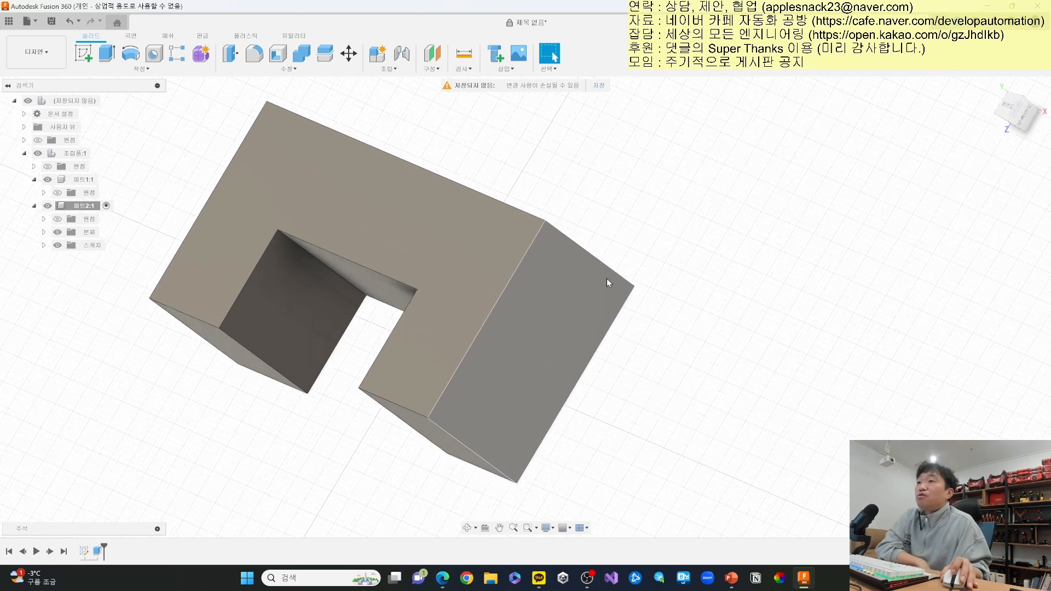
{"action": "scroll", "coordinate": [601, 281], "scroll_direction": "down", "scroll_amount": 3}
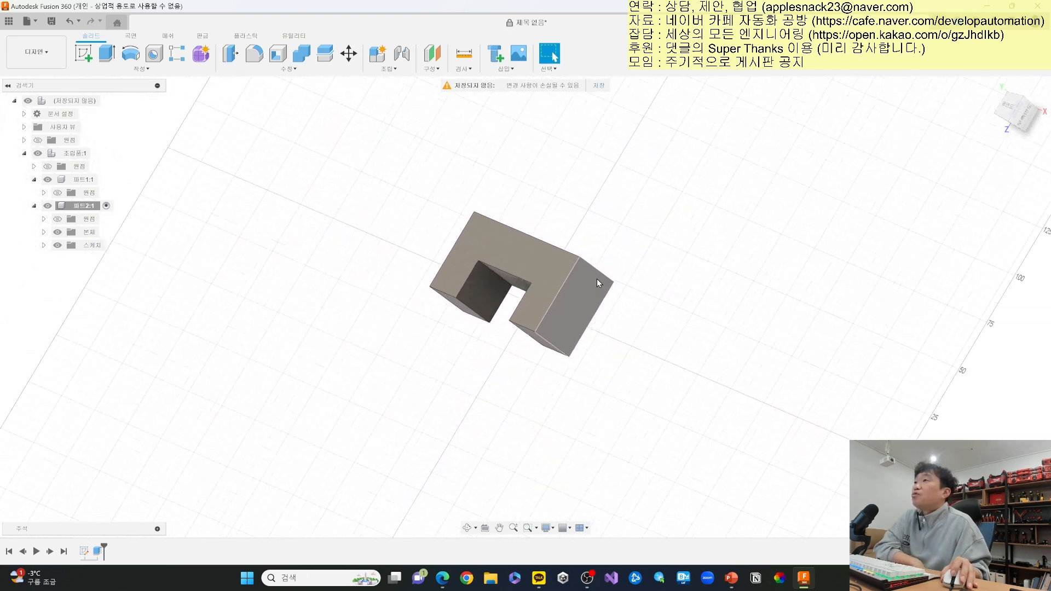
{"action": "scroll", "coordinate": [593, 277], "scroll_direction": "up", "scroll_amount": 2}
{"action": "mouse_move", "coordinate": [615, 242]}
{"action": "middle_mouse_down"}
{"action": "mouse_move", "coordinate": [688, 183]}
{"action": "mouse_move", "coordinate": [565, 259]}
{"action": "mouse_move", "coordinate": [697, 173]}
{"action": "mouse_move", "coordinate": [541, 277]}
{"action": "mouse_move", "coordinate": [697, 192]}
{"action": "mouse_move", "coordinate": [616, 233]}
{"action": "middle_mouse_up"}
{"action": "middle_click_drag", "start_coordinate": [556, 272], "coordinate": [615, 243]}
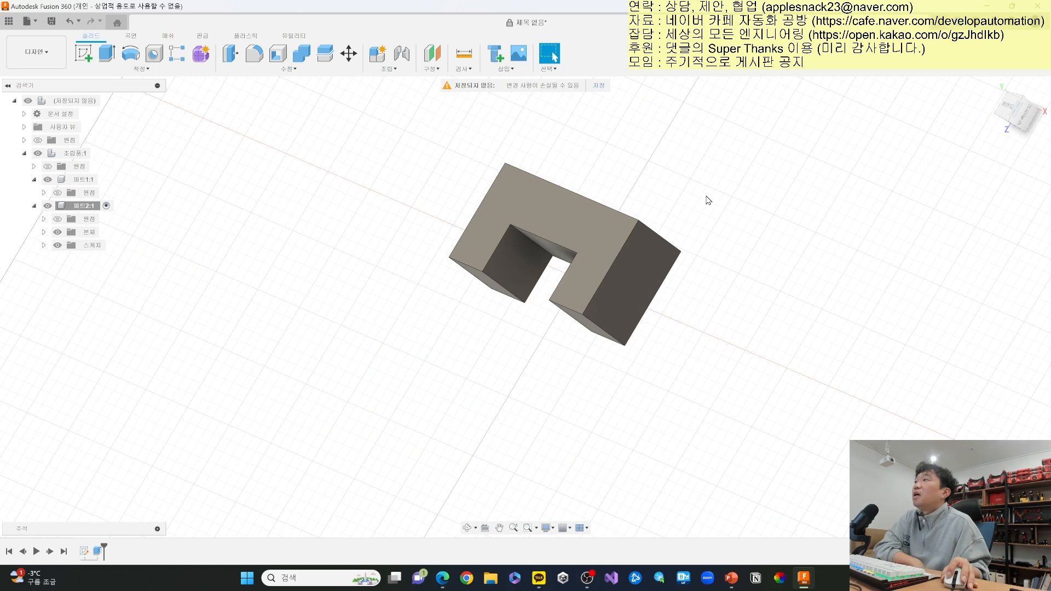
{"action": "mouse_move", "coordinate": [1005, 108]}
{"action": "left_mouse_down"}
{"action": "mouse_move", "coordinate": [988, 112]}
{"action": "mouse_move", "coordinate": [1009, 102]}
{"action": "mouse_move", "coordinate": [1013, 71]}
{"action": "mouse_move", "coordinate": [1012, 97]}
{"action": "mouse_move", "coordinate": [1022, 96]}
{"action": "mouse_move", "coordinate": [998, 106]}
{"action": "mouse_move", "coordinate": [1011, 115]}
{"action": "left_mouse_up"}
{"action": "left_click", "coordinate": [1012, 115]}
{"action": "left_click_drag", "start_coordinate": [699, 406], "coordinate": [367, 176]}
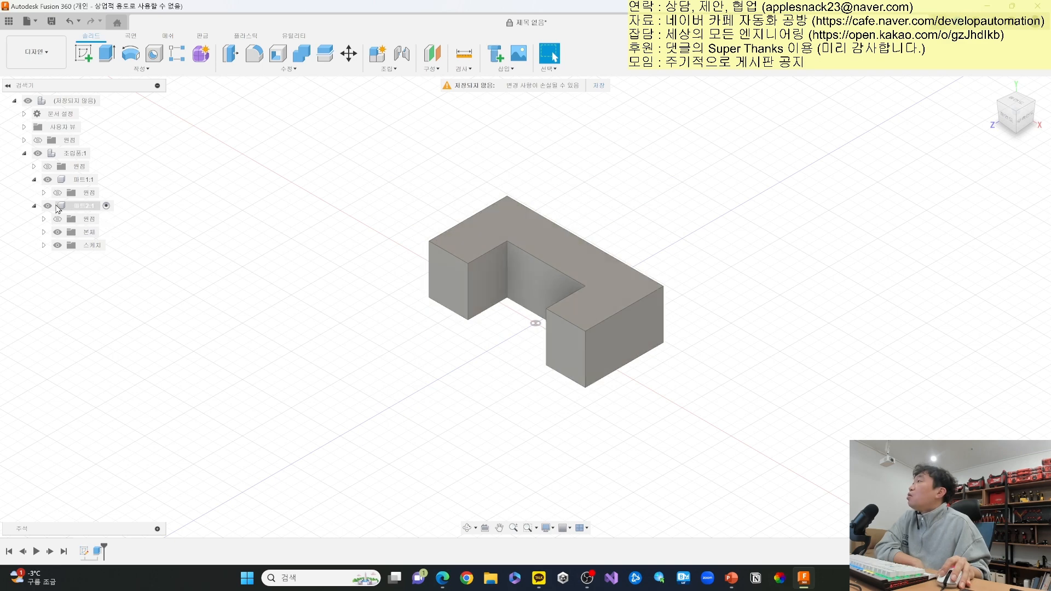
- Inspect the contents of 파트2's sketch folder, toggling the visibility of 스케치1 and leaving it hidden
{"action": "left_click", "coordinate": [61, 207]}
{"action": "left_click", "coordinate": [33, 206]}
{"action": "left_click", "coordinate": [34, 207]}
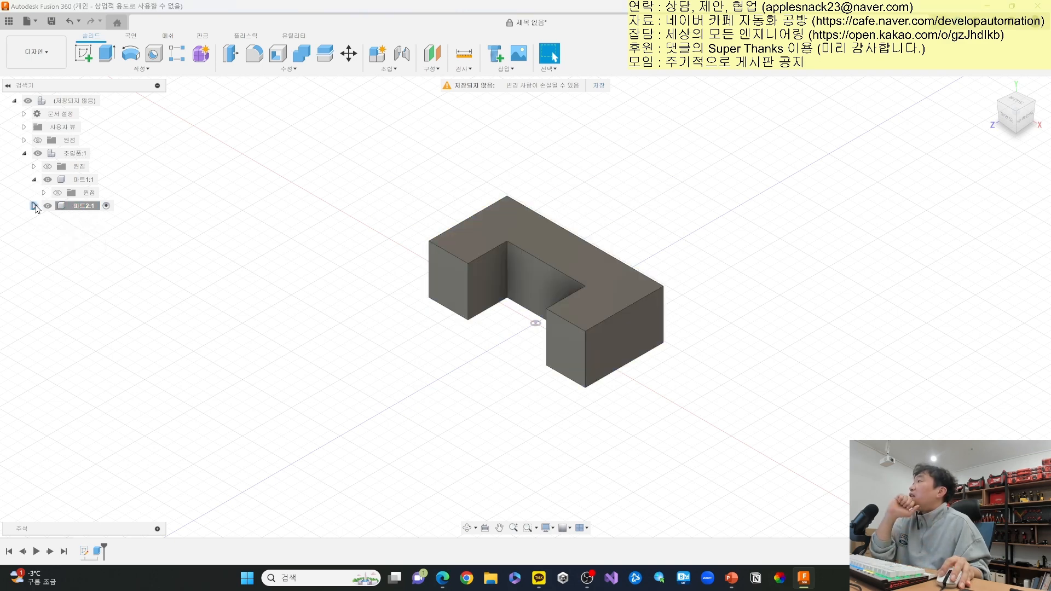
{"action": "left_click", "coordinate": [34, 207]}
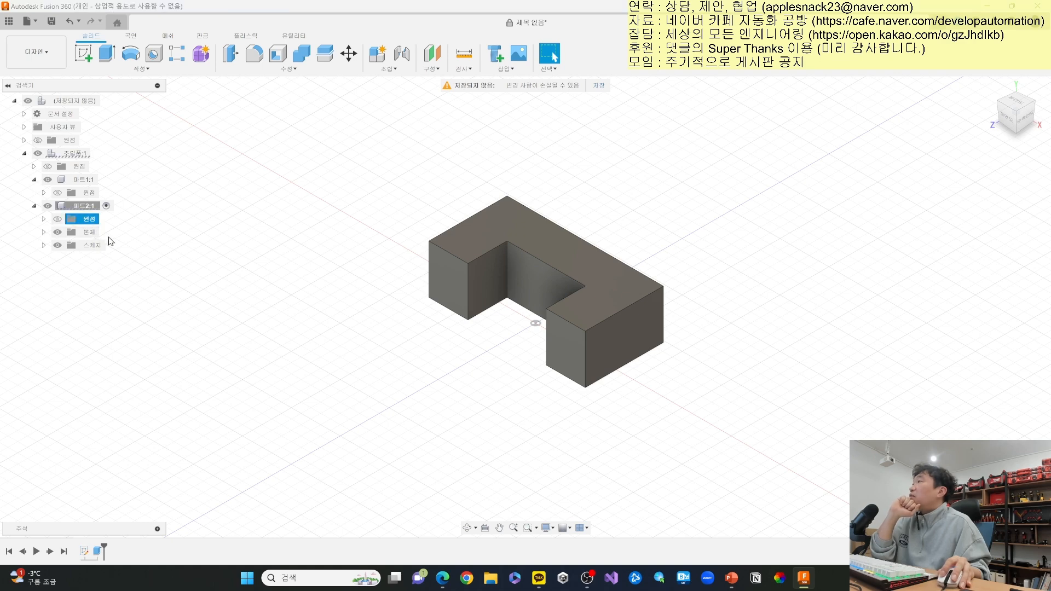
{"action": "left_click", "coordinate": [91, 245]}
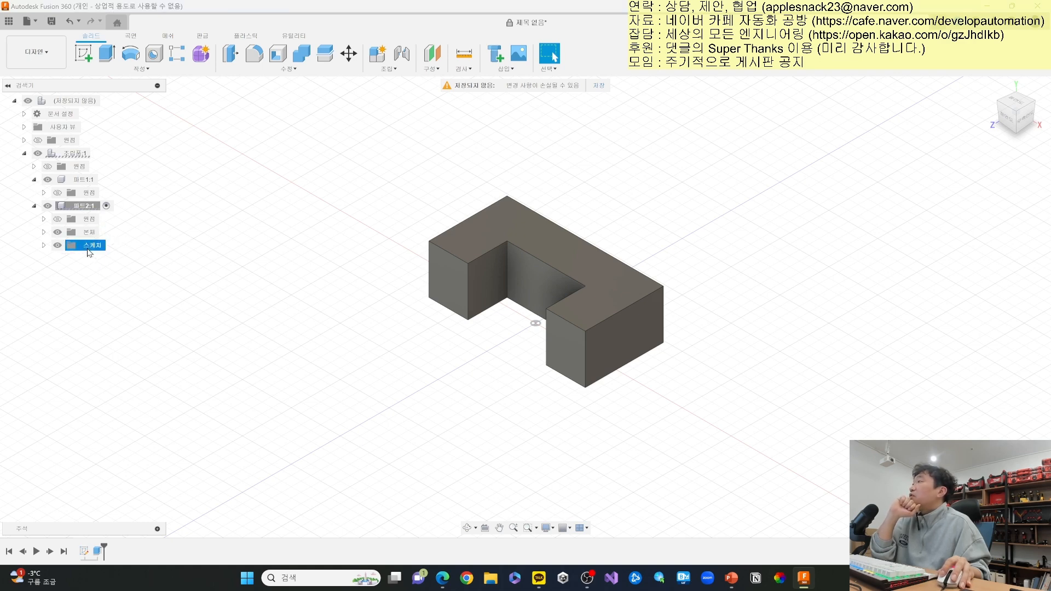
{"action": "left_click", "coordinate": [44, 245]}
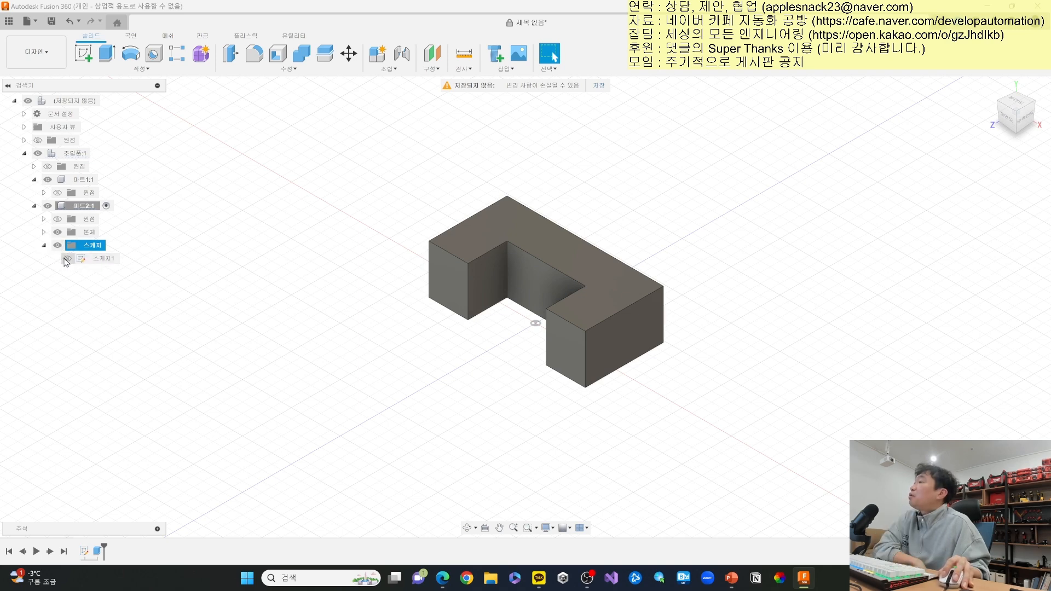
{"action": "left_click", "coordinate": [67, 259]}
{"action": "left_click", "coordinate": [66, 261]}
{"action": "left_click", "coordinate": [68, 260]}
{"action": "left_click", "coordinate": [69, 261]}
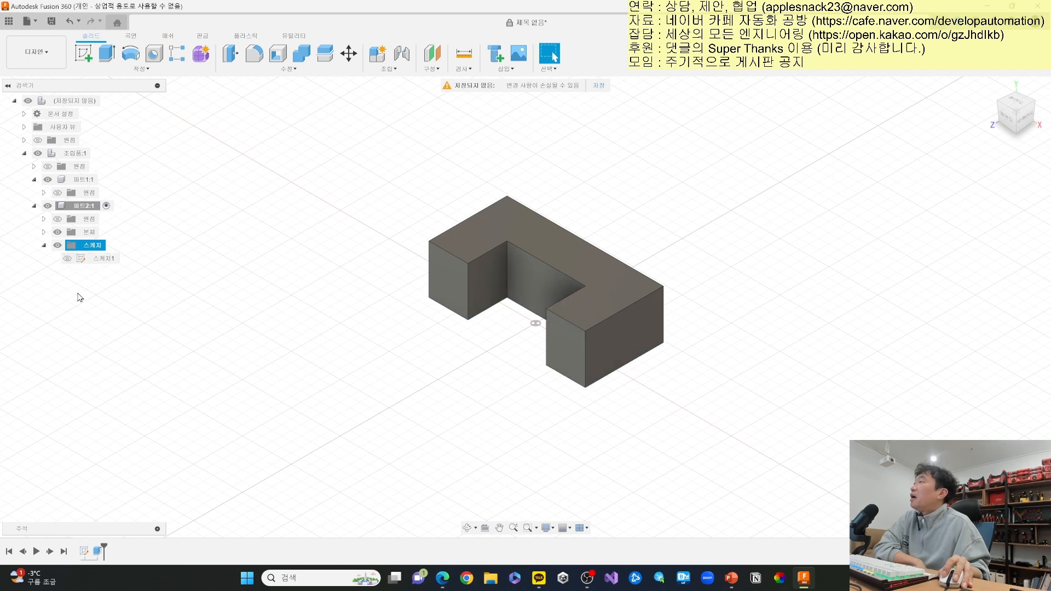
{"action": "left_click", "coordinate": [57, 246]}
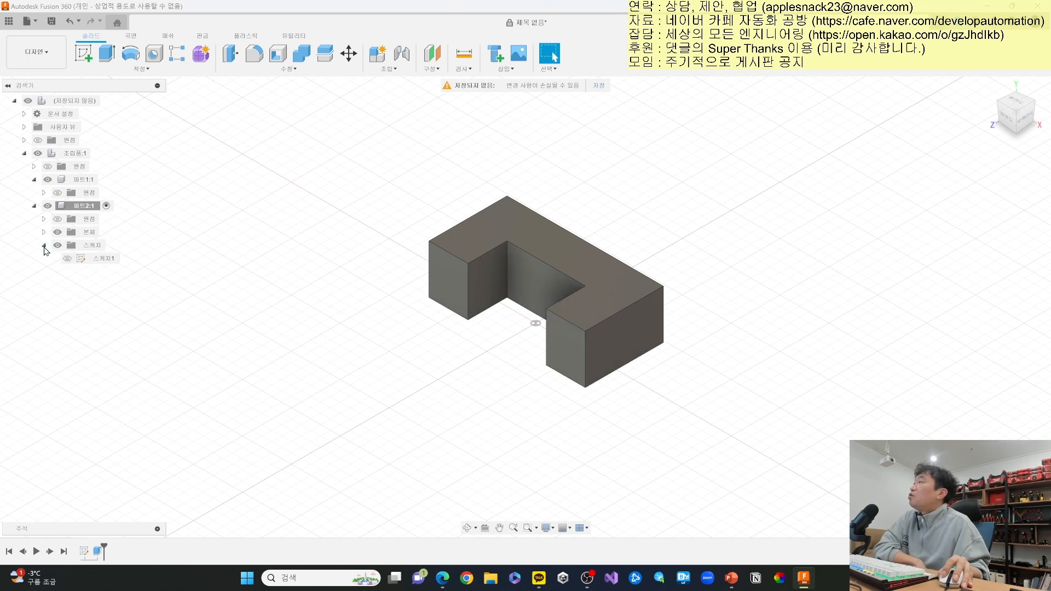
{"action": "left_click", "coordinate": [43, 245]}
- Check what 파트2's body folder controls by hiding and showing it repeatedly, leaving the body visible
{"action": "left_click", "coordinate": [57, 232]}
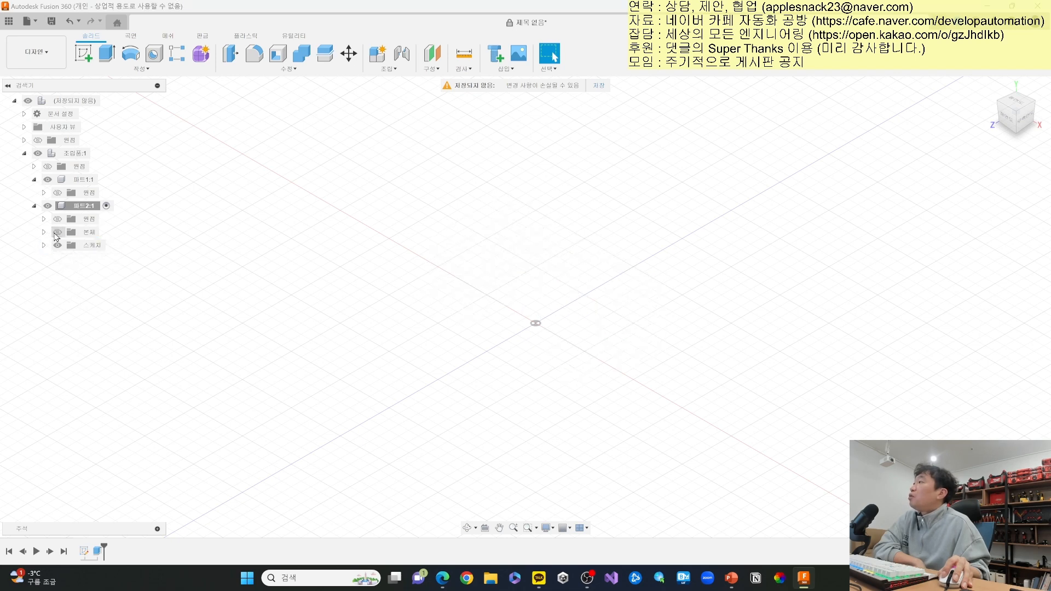
{"action": "left_click", "coordinate": [55, 234]}
{"action": "left_click", "coordinate": [56, 233]}
{"action": "left_click", "coordinate": [56, 234]}
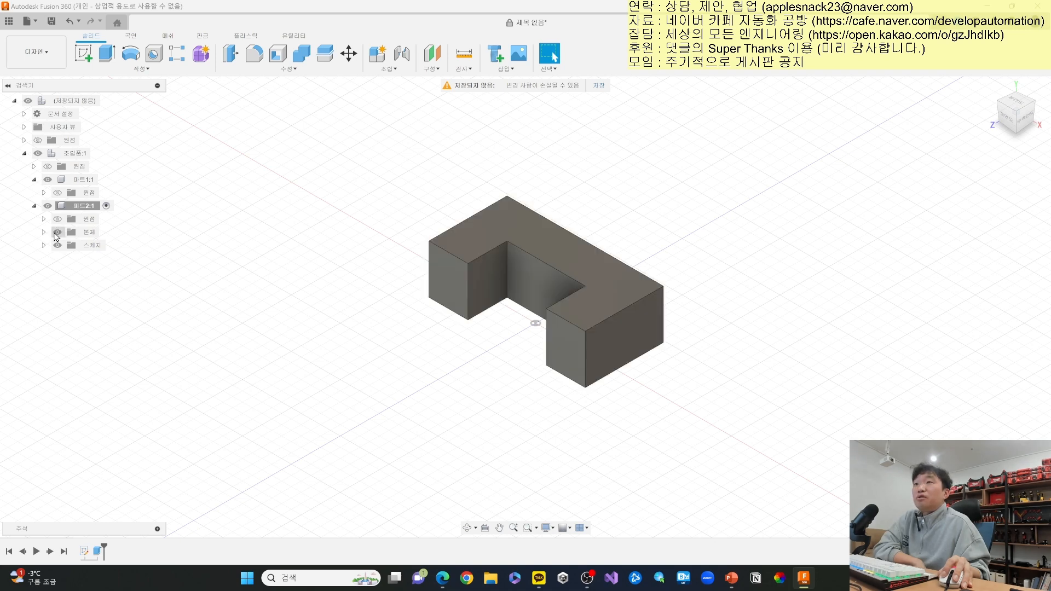
{"action": "left_click", "coordinate": [55, 233]}
{"action": "left_click", "coordinate": [56, 234]}
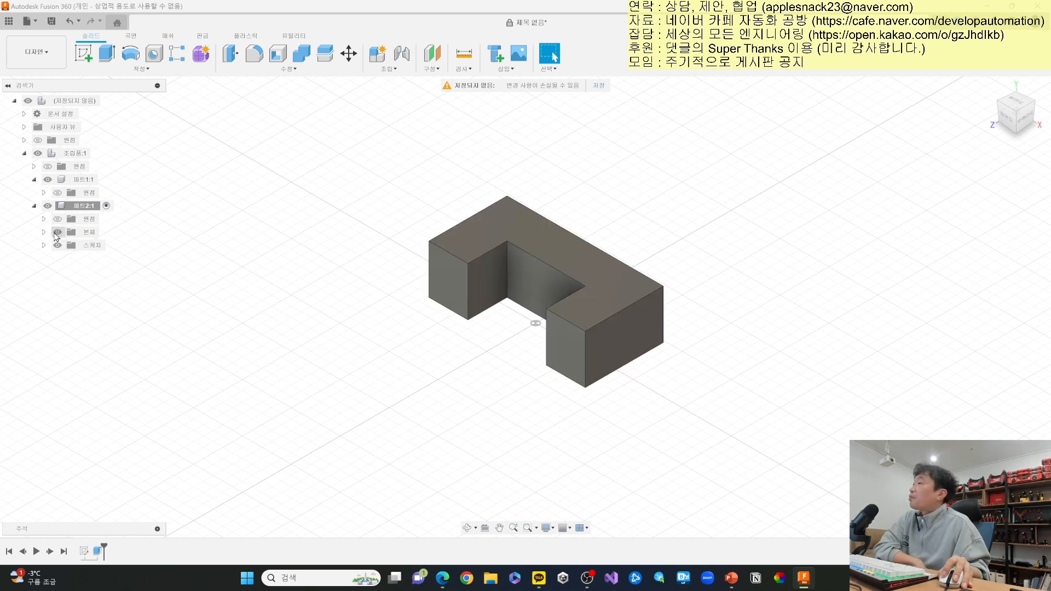
{"action": "left_click", "coordinate": [56, 234]}
{"action": "left_click", "coordinate": [56, 234]}
{"action": "left_click", "coordinate": [57, 246]}
{"action": "left_click", "coordinate": [57, 234]}
{"action": "left_click", "coordinate": [56, 233]}
- Switch to PowerPoint and highlight the handwritten assembly, part and sketch notes, the blank spot beneath them and the 돌출 item in yellow
{"action": "left_click", "coordinate": [732, 577]}
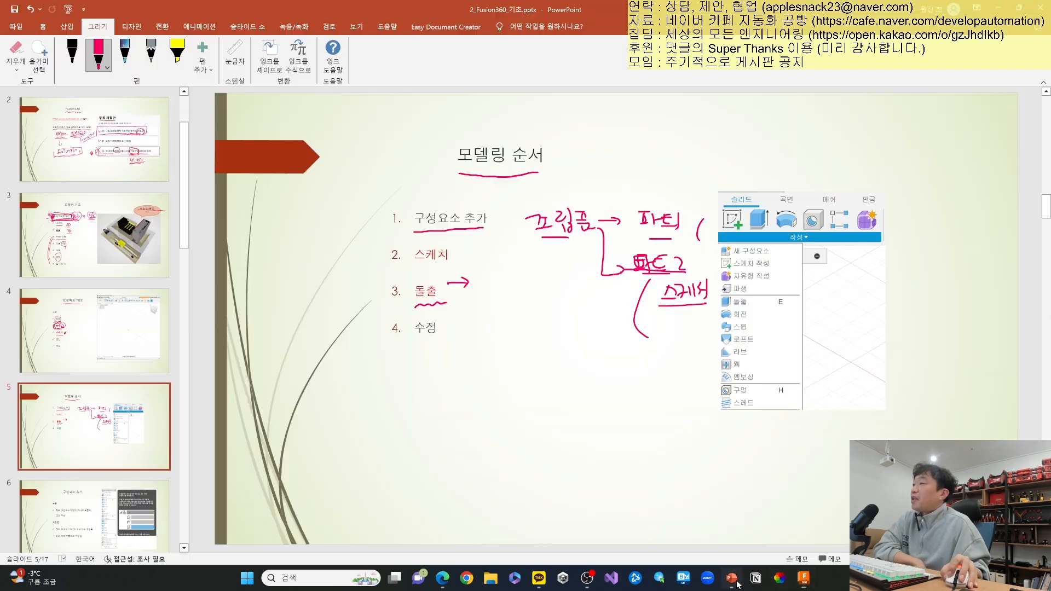
{"action": "left_click", "coordinate": [177, 52]}
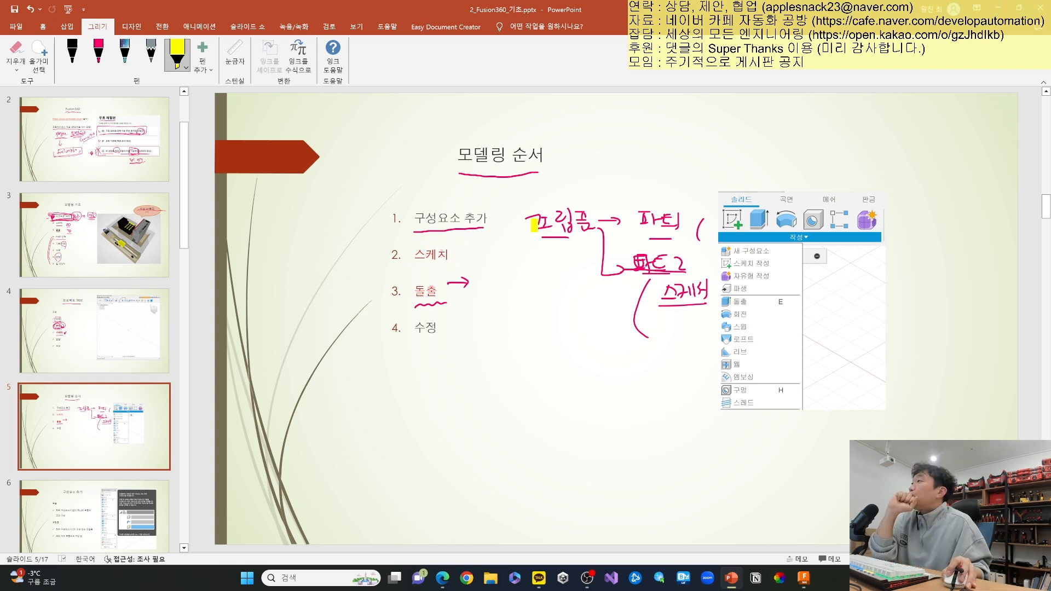
{"action": "left_click_drag", "start_coordinate": [529, 224], "coordinate": [664, 224]}
{"action": "left_click_drag", "start_coordinate": [640, 265], "coordinate": [676, 262]}
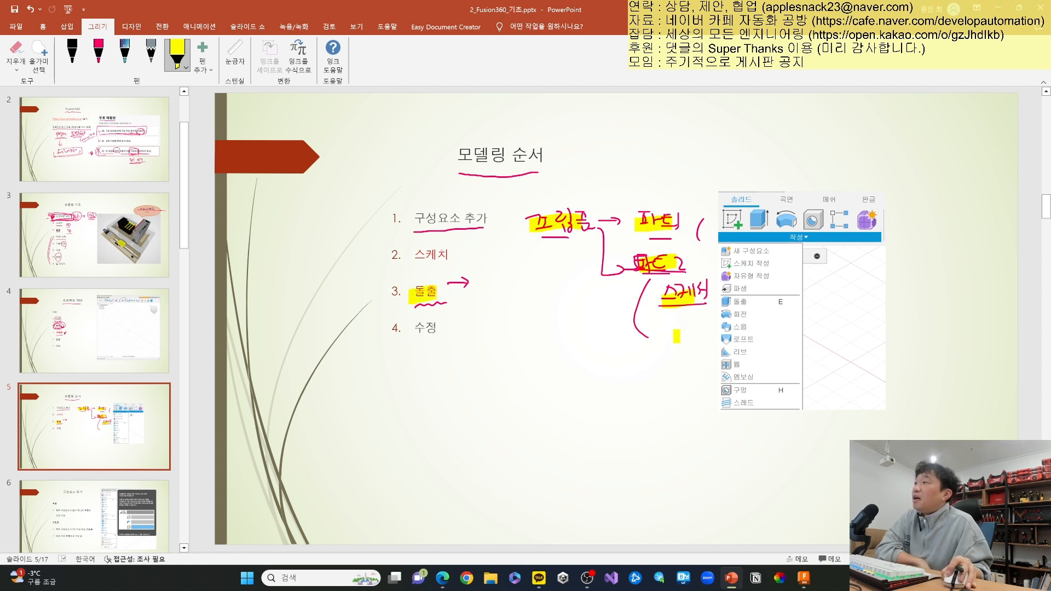
{"action": "left_click_drag", "start_coordinate": [664, 332], "coordinate": [689, 334]}
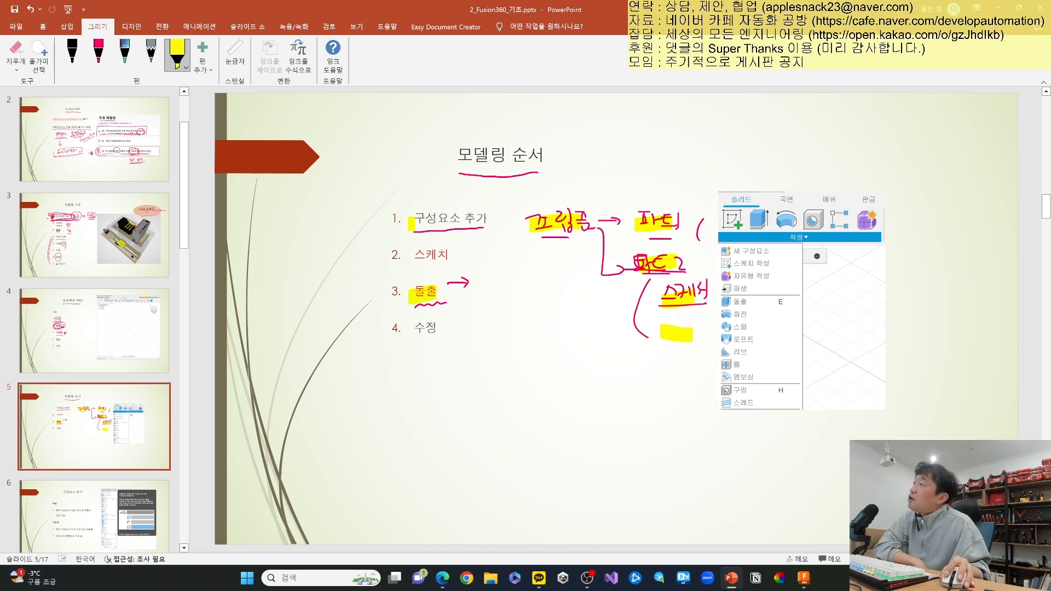
- Highlight 구성요소 추가, 스케치 and 수정 in the slide's list and bracket its first three items in yellow
{"action": "left_click_drag", "start_coordinate": [414, 223], "coordinate": [460, 223]}
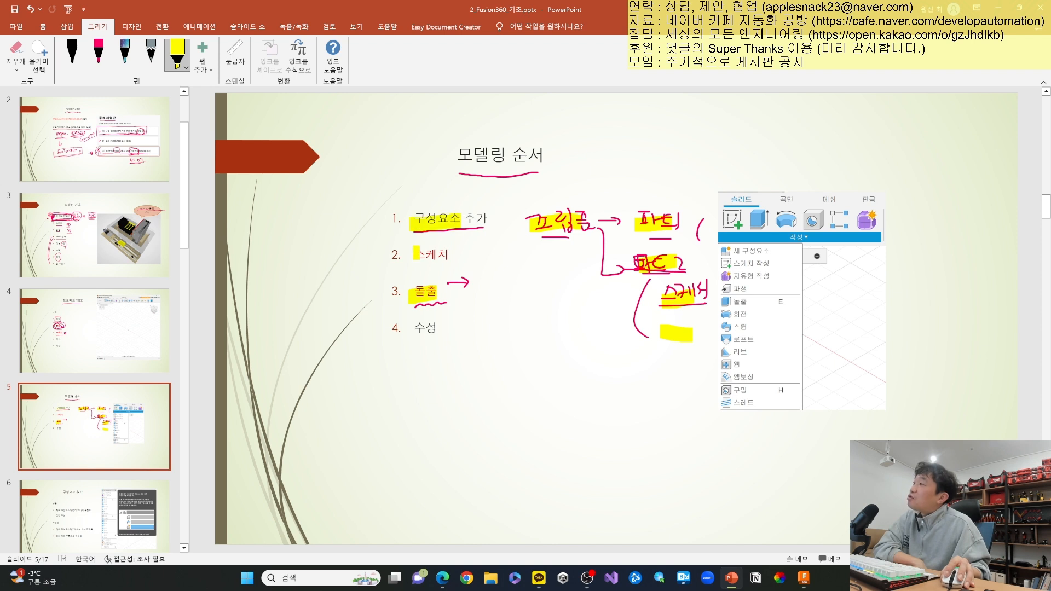
{"action": "left_click_drag", "start_coordinate": [416, 254], "coordinate": [441, 254]}
{"action": "left_click_drag", "start_coordinate": [426, 271], "coordinate": [426, 283]}
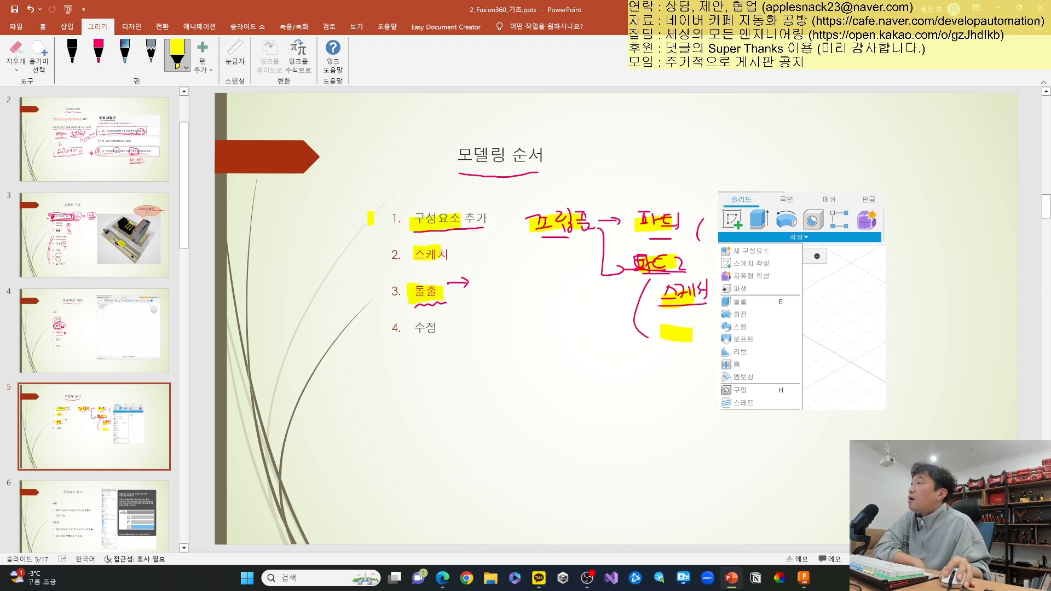
{"action": "left_click_drag", "start_coordinate": [374, 213], "coordinate": [386, 305]}
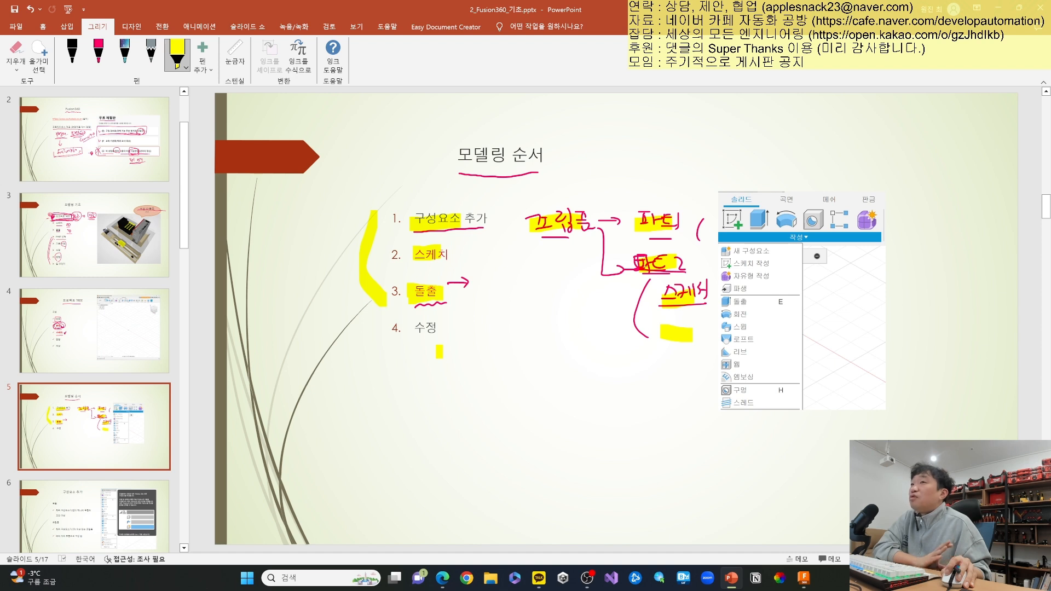
{"action": "left_click_drag", "start_coordinate": [407, 332], "coordinate": [446, 333]}
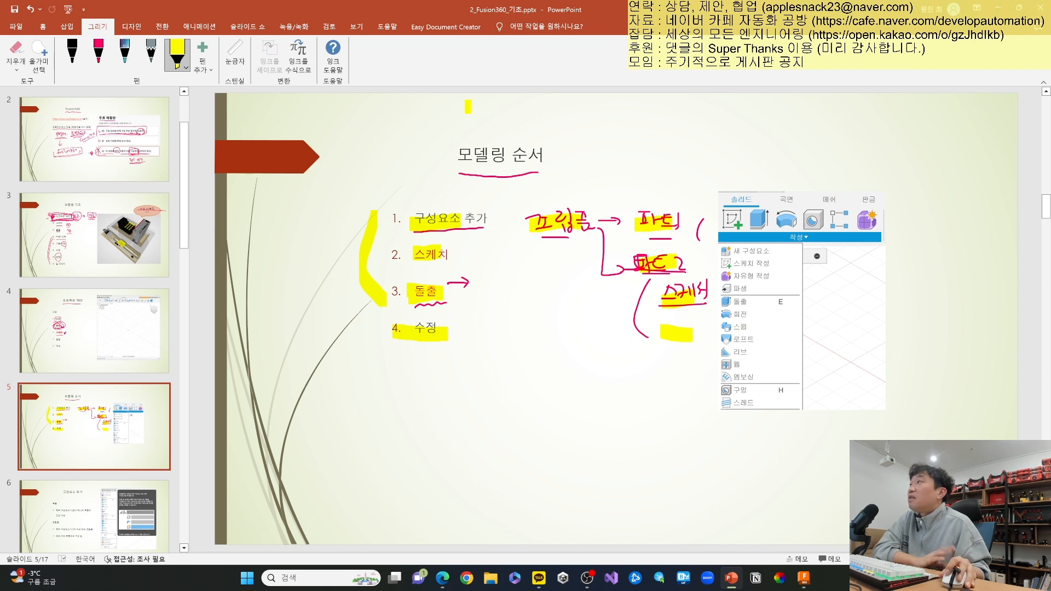
- Switch back to Fusion 360 and inspect the U-shaped body's top face and the contents of 파트2's body folder
{"action": "left_click", "coordinate": [804, 577]}
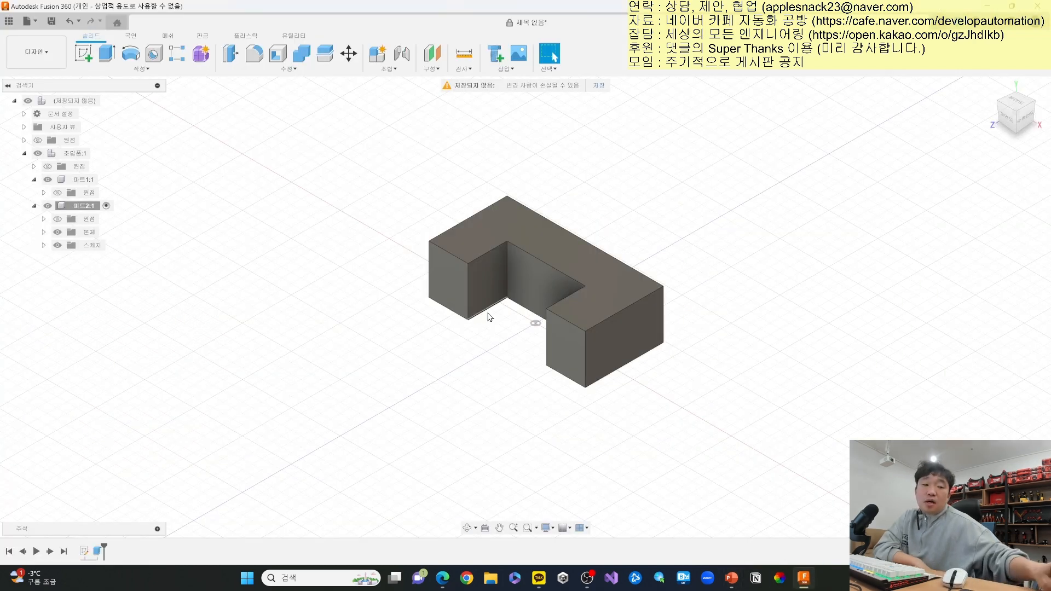
{"action": "left_click", "coordinate": [507, 229]}
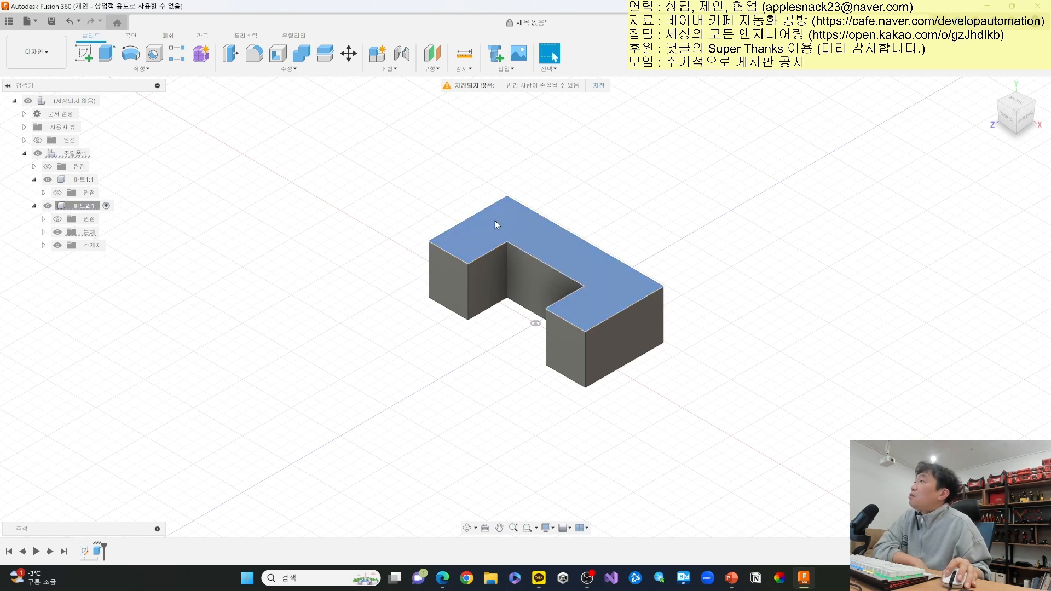
{"action": "left_click", "coordinate": [500, 323]}
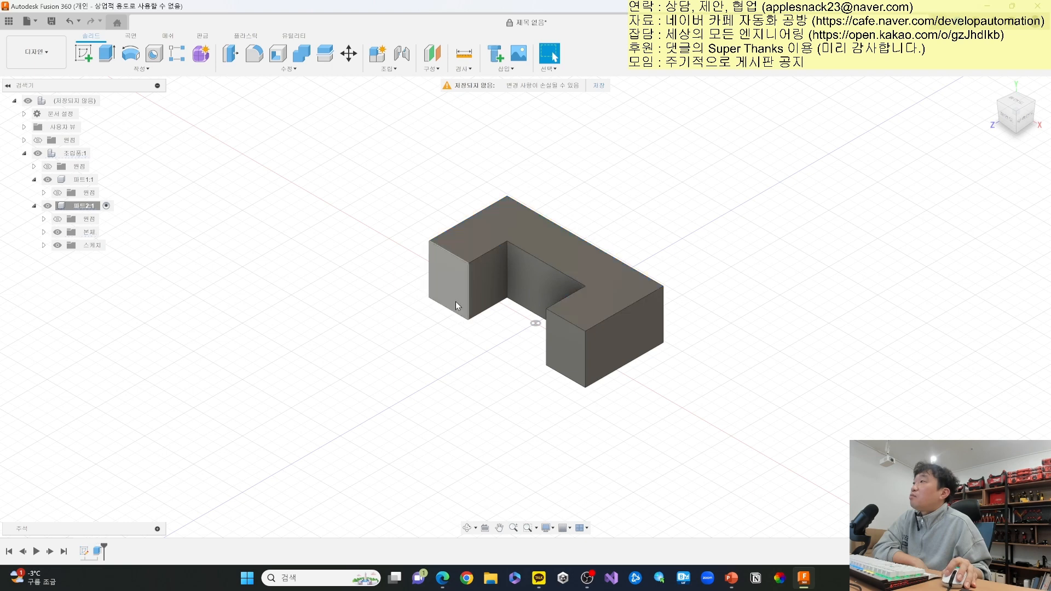
{"action": "middle_click_drag", "start_coordinate": [458, 292], "coordinate": [450, 296]}
{"action": "left_click", "coordinate": [458, 243]}
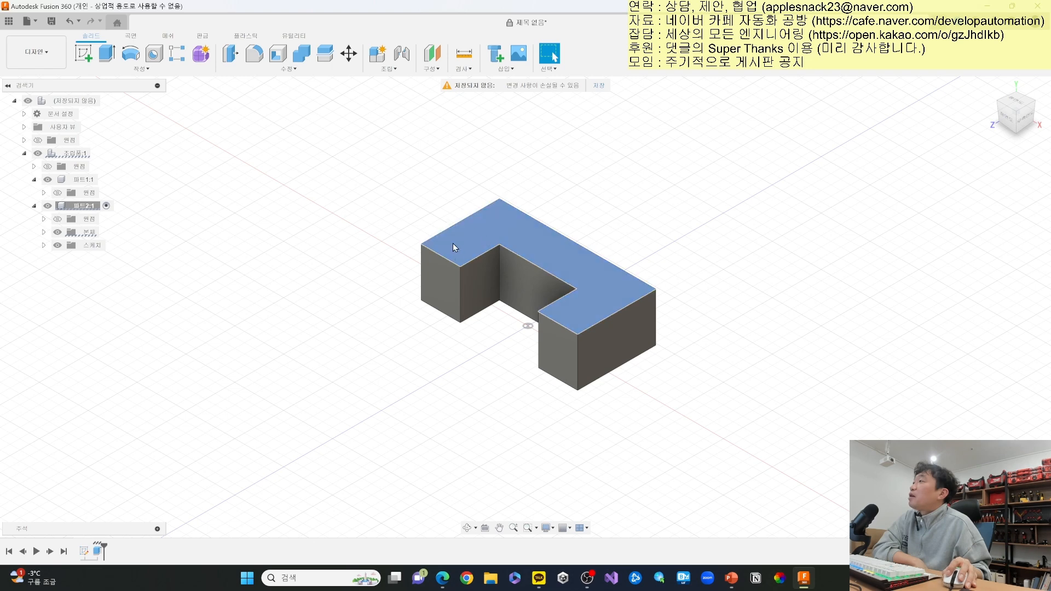
{"action": "left_click", "coordinate": [85, 245]}
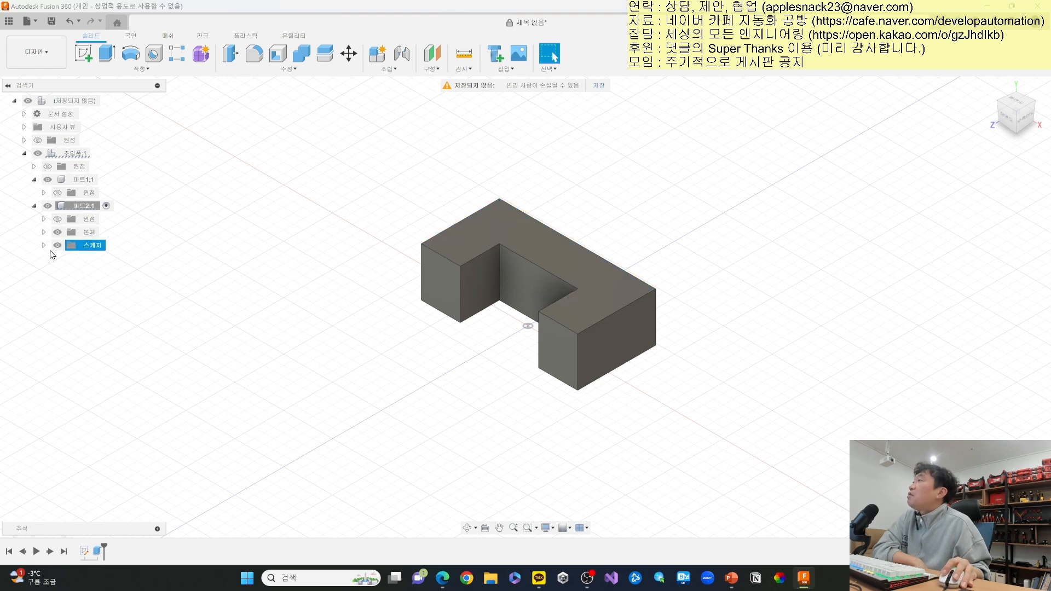
{"action": "left_click", "coordinate": [43, 233]}
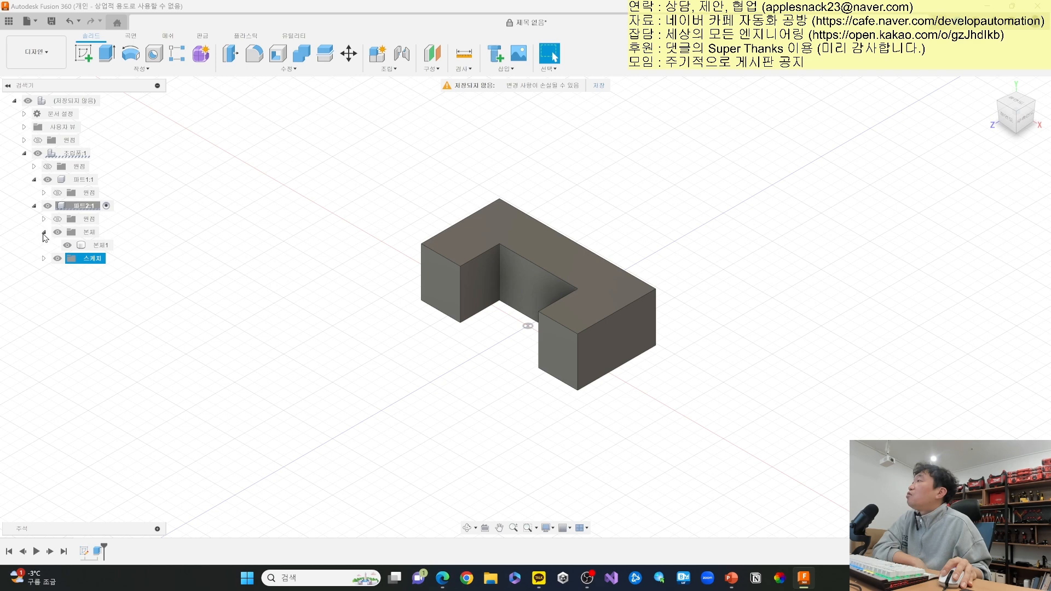
{"action": "left_click", "coordinate": [44, 233]}
- Expand 파트2's sketch folder and create a new sketch on the top face of the U-shaped body
{"action": "left_click", "coordinate": [44, 245]}
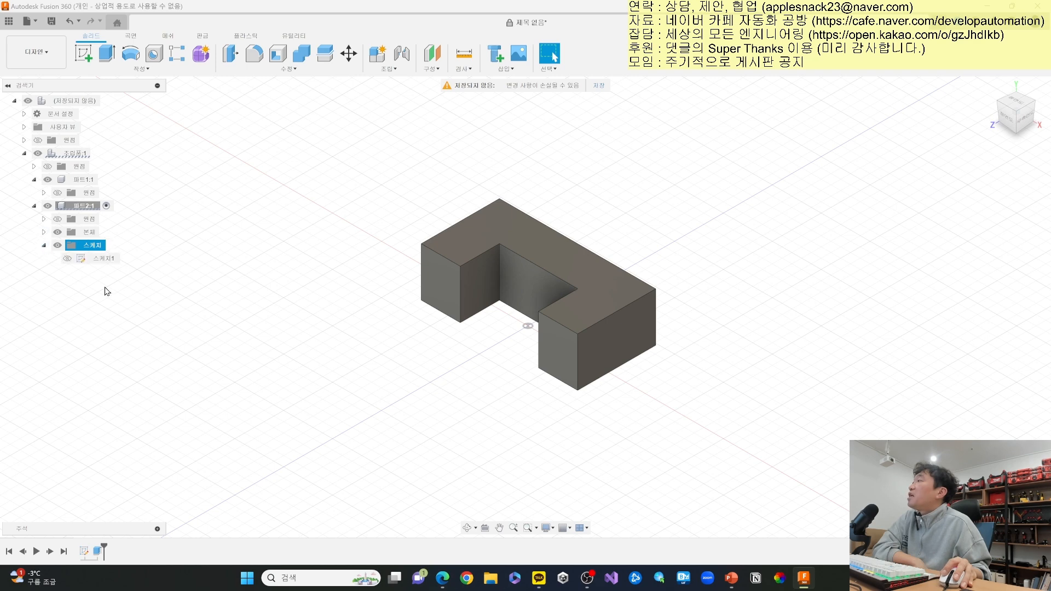
{"action": "left_click", "coordinate": [87, 246]}
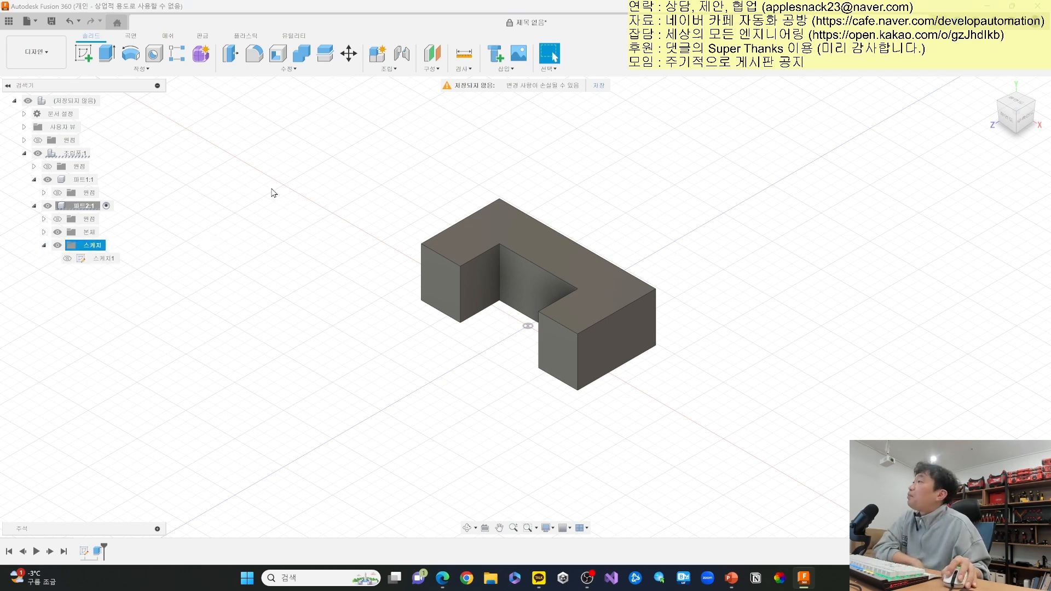
{"action": "left_click", "coordinate": [520, 243]}
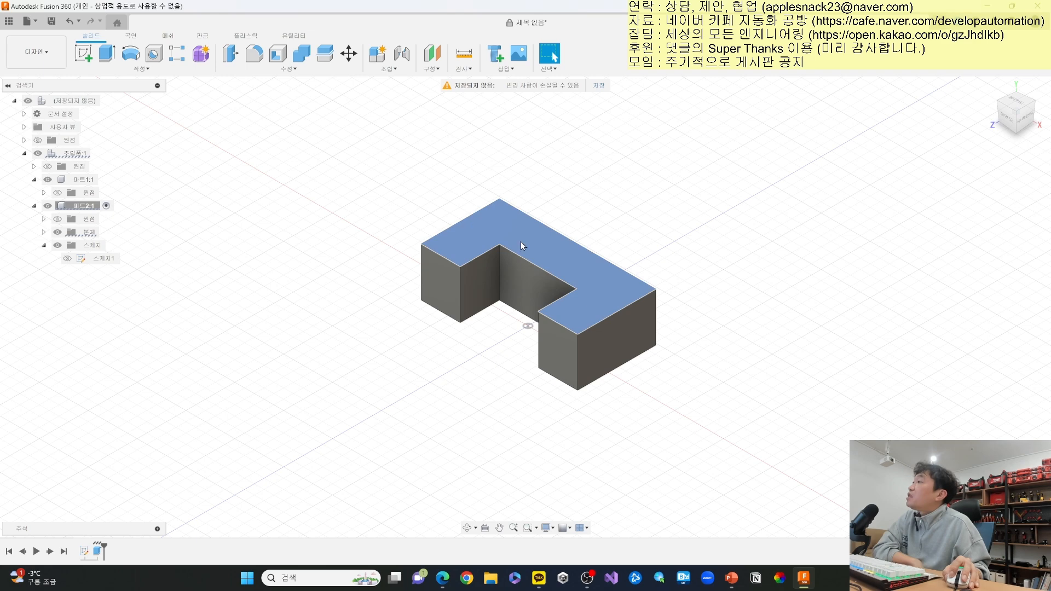
{"action": "left_click", "coordinate": [83, 53]}
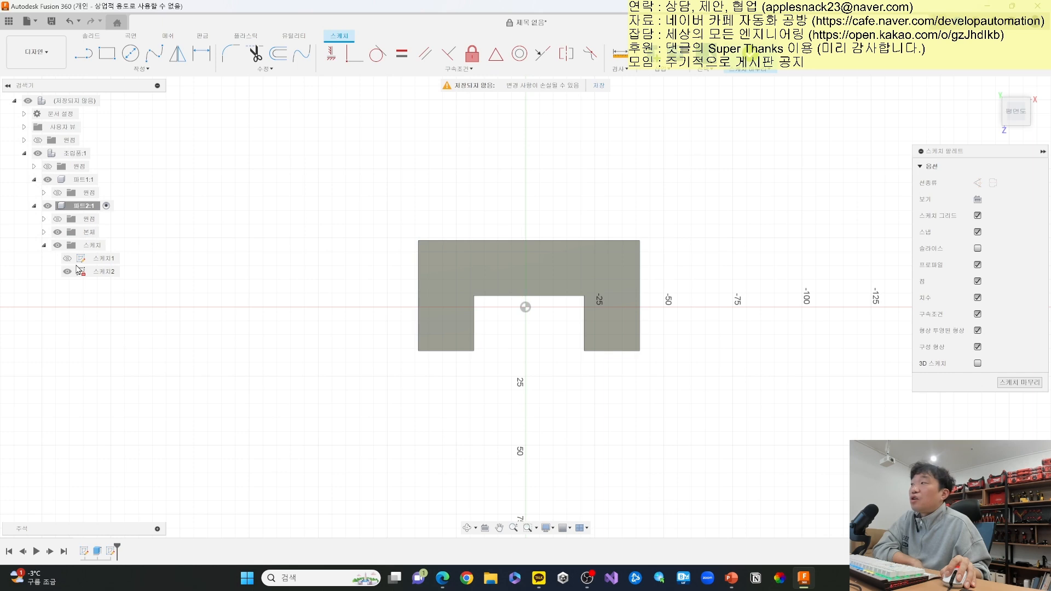
- Sketch a two-point rectangle over the U-shape's left leg, from its outer end corner to the inner notch corner, and finish the sketch
{"action": "left_click", "coordinate": [107, 54]}
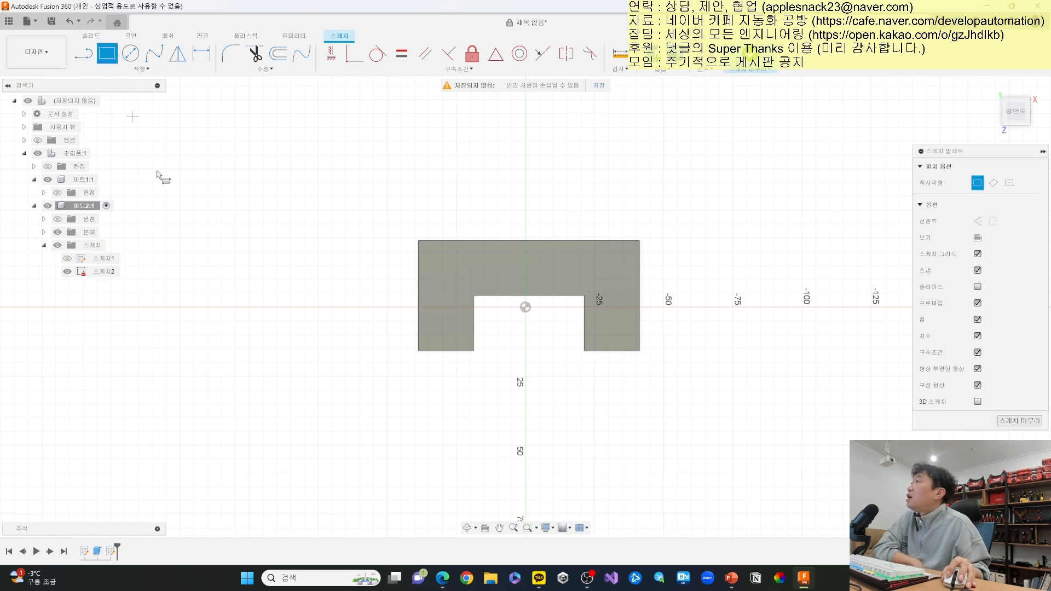
{"action": "left_click", "coordinate": [419, 351]}
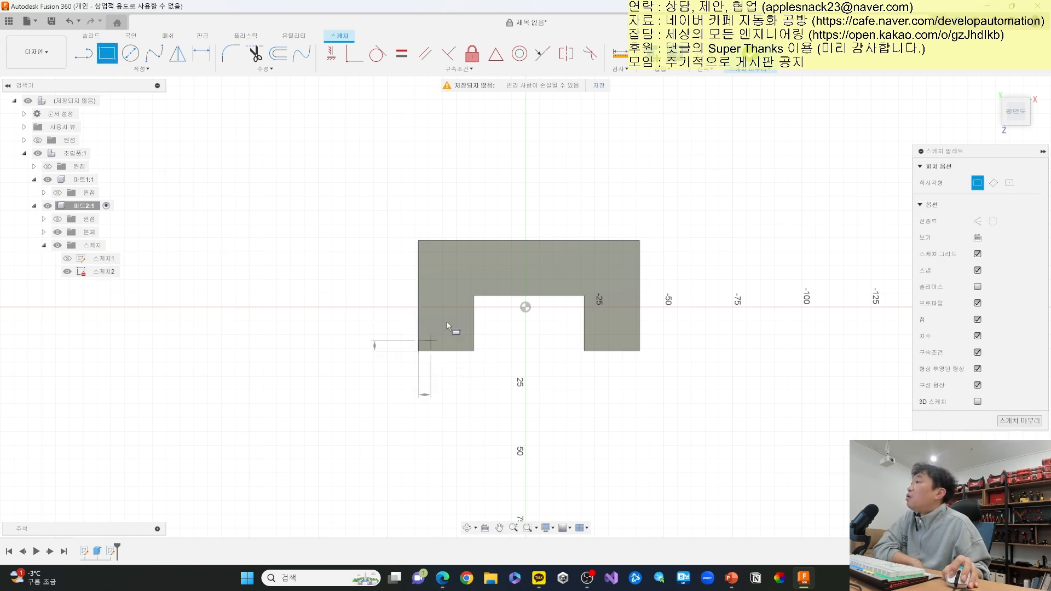
{"action": "left_click", "coordinate": [474, 297]}
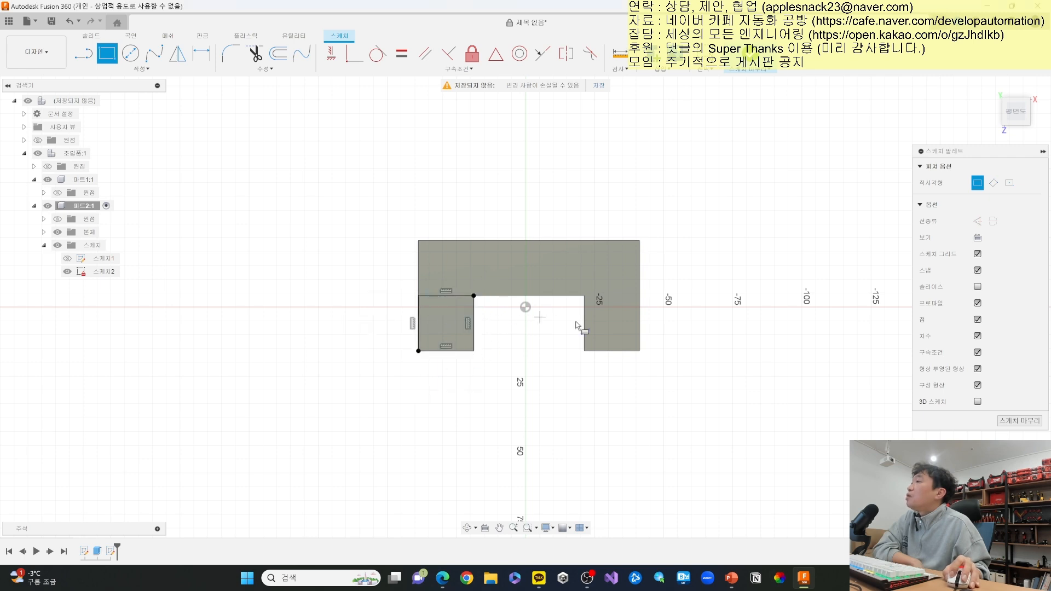
{"action": "left_click", "coordinate": [1020, 421]}
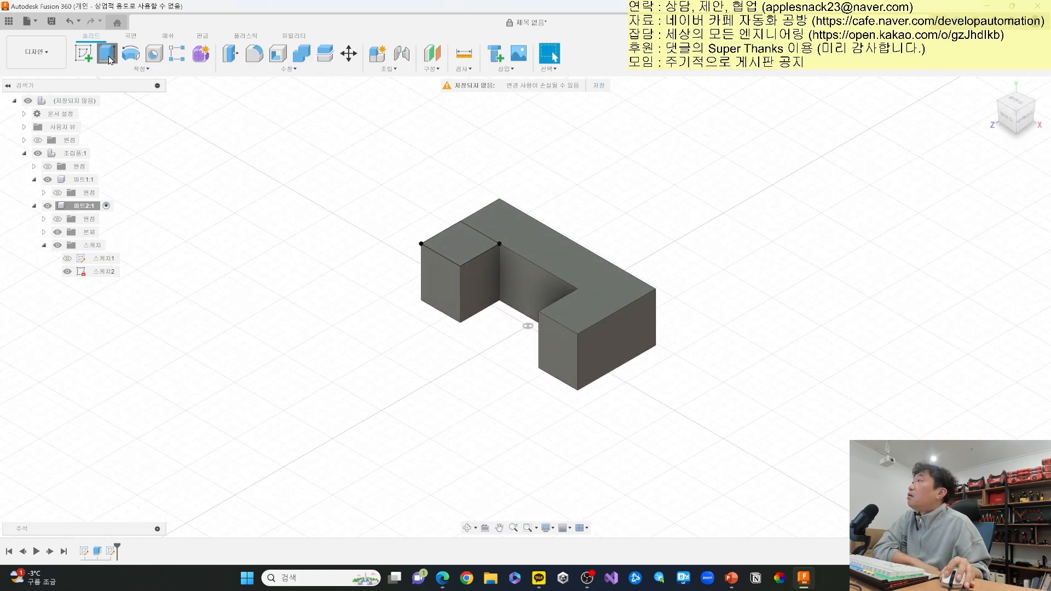
- Extrude the rectangular leg profile by -10 mm as a cut into the U-shaped body
{"action": "left_click", "coordinate": [108, 55]}
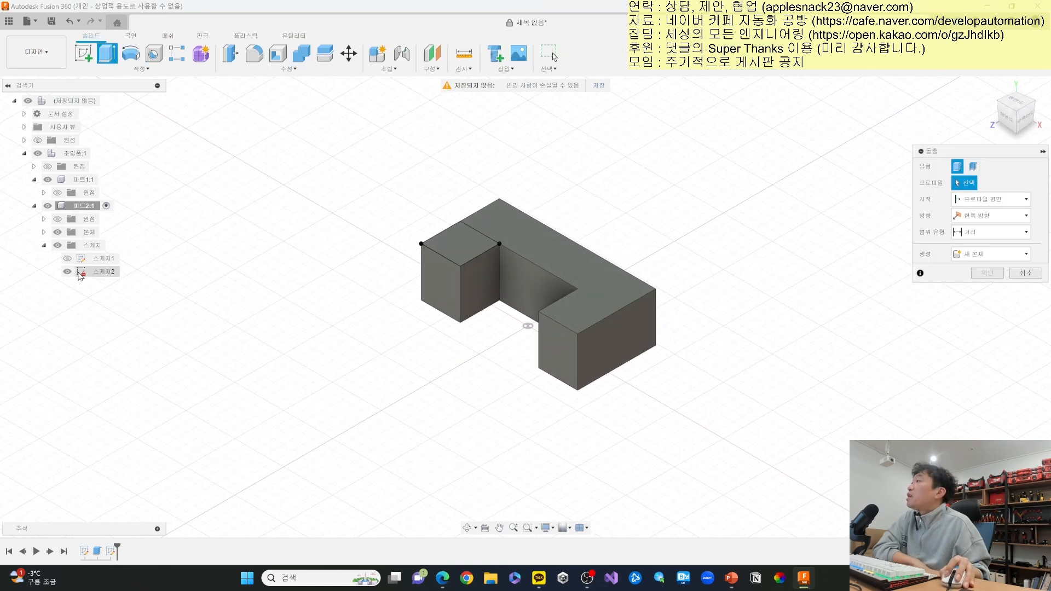
{"action": "left_click", "coordinate": [480, 245]}
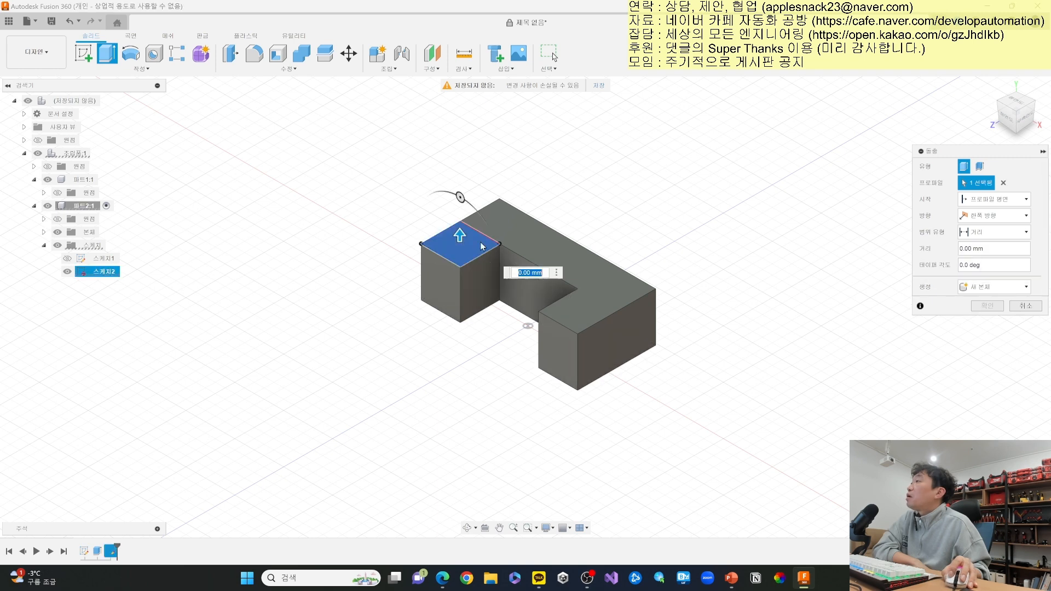
{"action": "left_click_drag", "start_coordinate": [460, 235], "coordinate": [459, 190]}
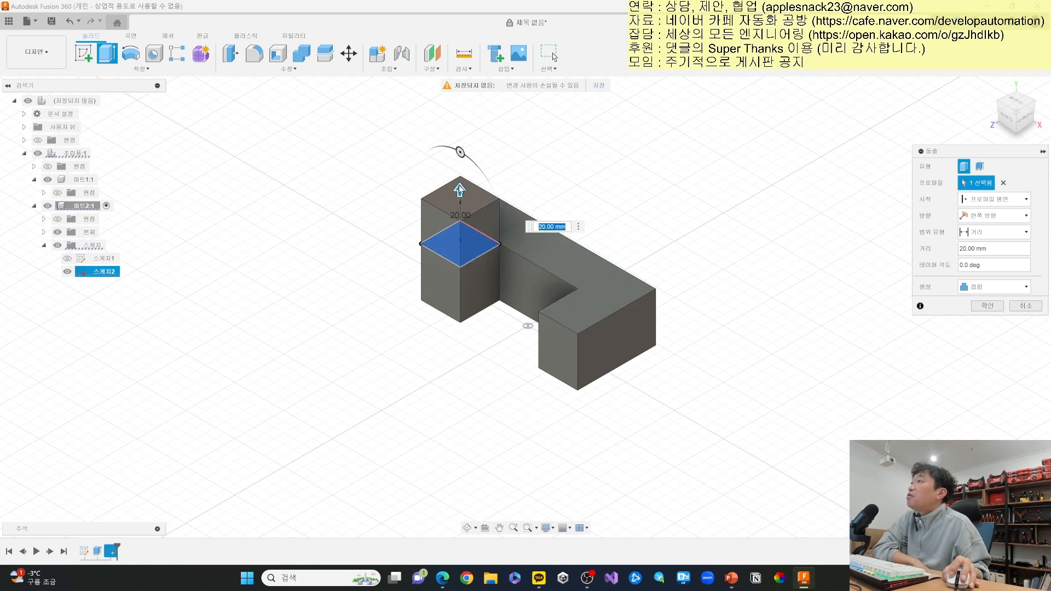
{"action": "left_click_drag", "start_coordinate": [460, 190], "coordinate": [460, 256]}
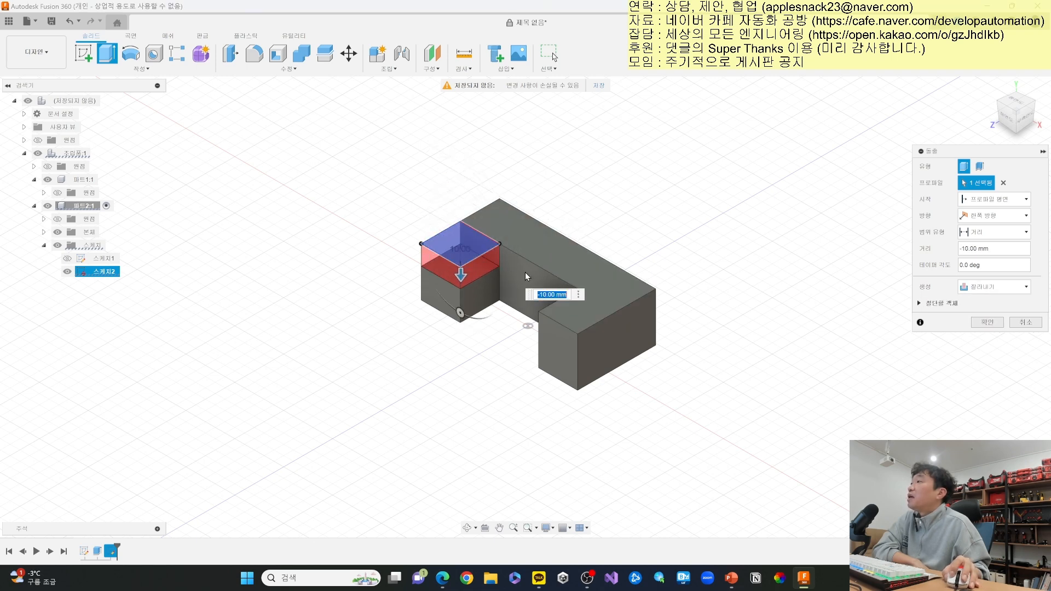
{"action": "left_click", "coordinate": [984, 323]}
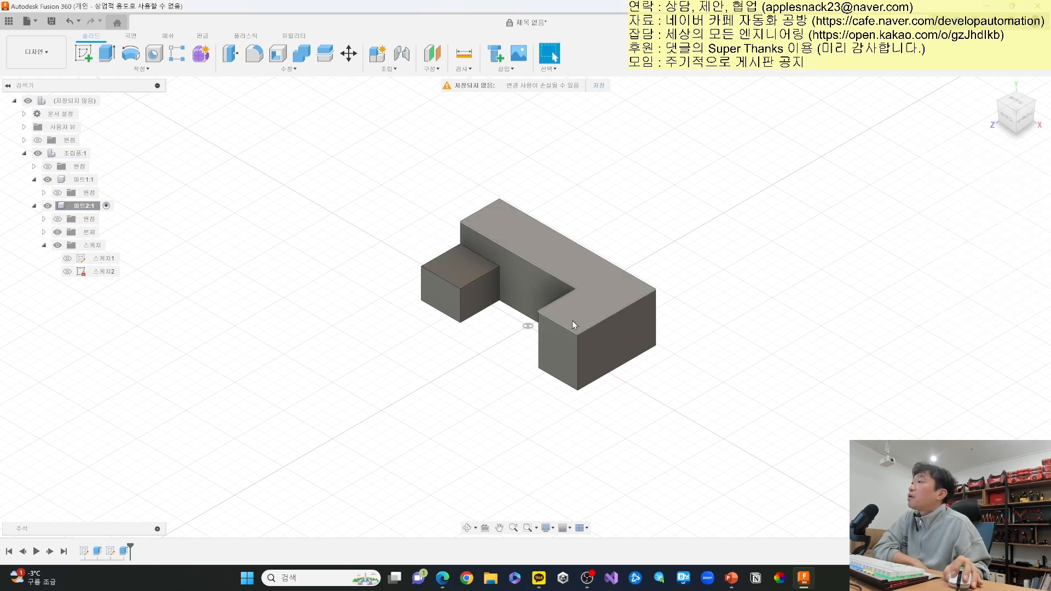
- Select the whole stepped body and expand 파트2's body folder to examine which body it corresponds to
{"action": "left_click_drag", "start_coordinate": [348, 173], "coordinate": [687, 422]}
{"action": "left_click", "coordinate": [680, 409]}
{"action": "left_click_drag", "start_coordinate": [362, 178], "coordinate": [656, 378]}
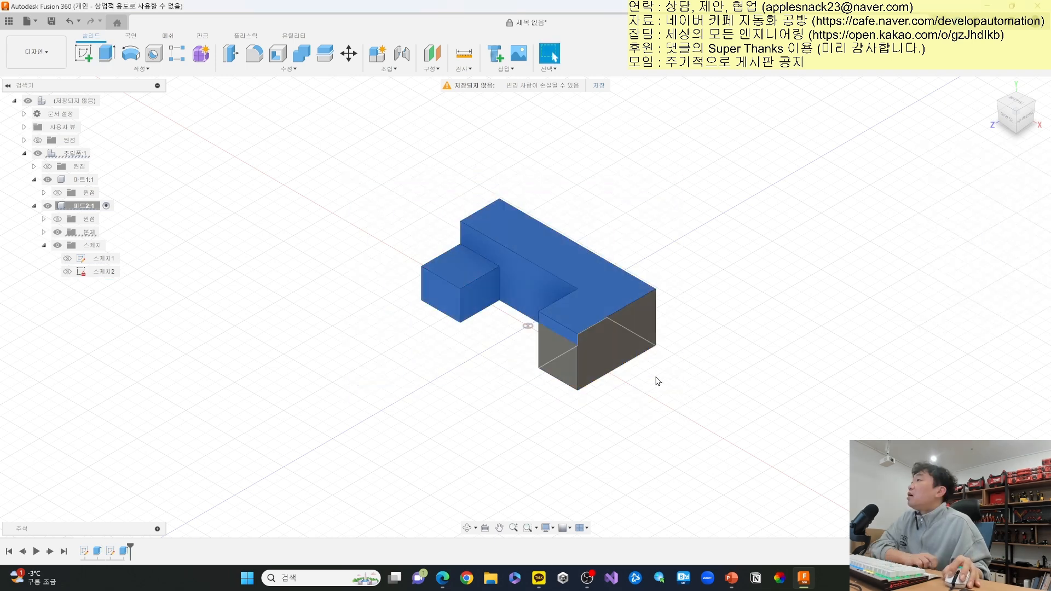
{"action": "left_click", "coordinate": [657, 378]}
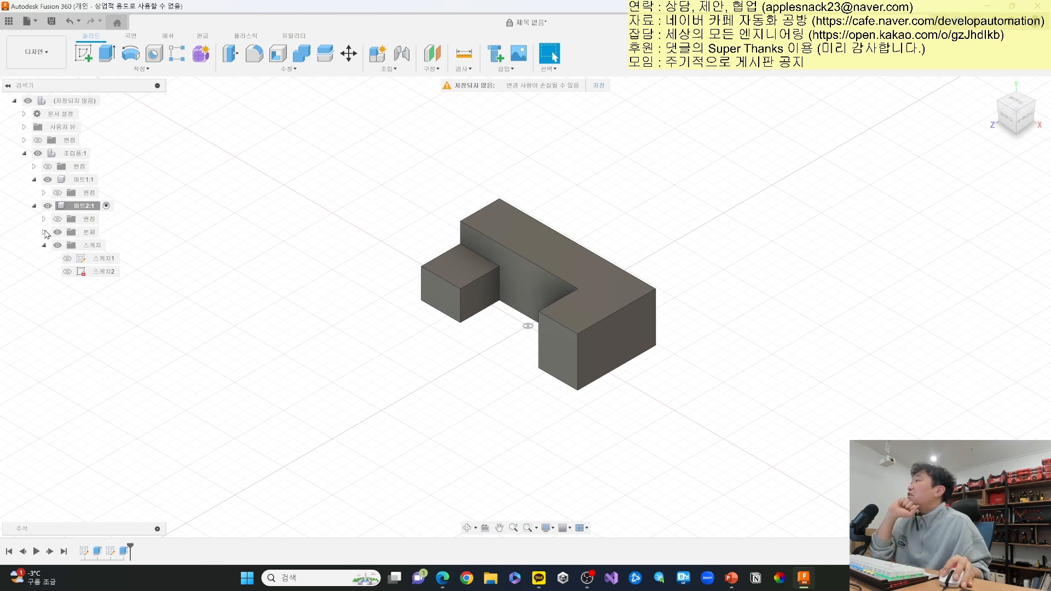
{"action": "left_click", "coordinate": [44, 233]}
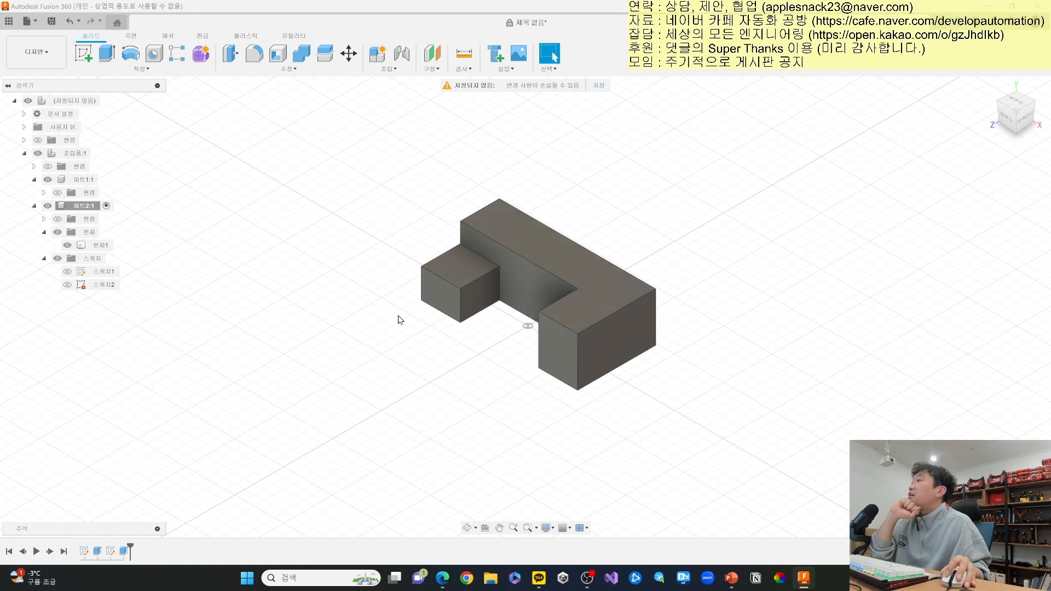
{"action": "left_click_drag", "start_coordinate": [396, 163], "coordinate": [774, 449]}
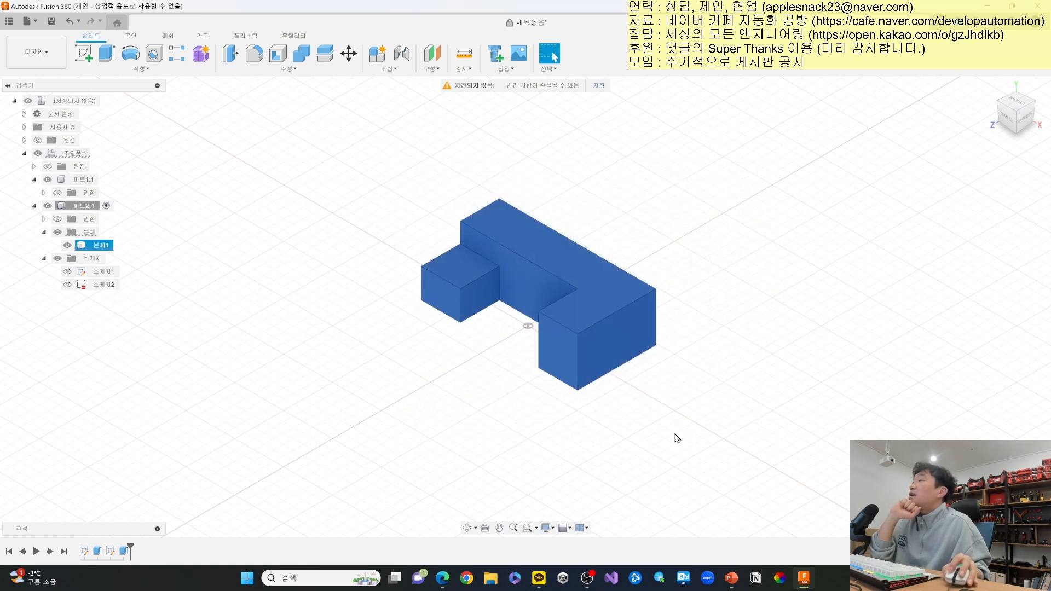
{"action": "left_click", "coordinate": [173, 309]}
- Select 스케치1 and 스케치2 in turn to compare which profile of the body each sketch defines
{"action": "left_click", "coordinate": [88, 284]}
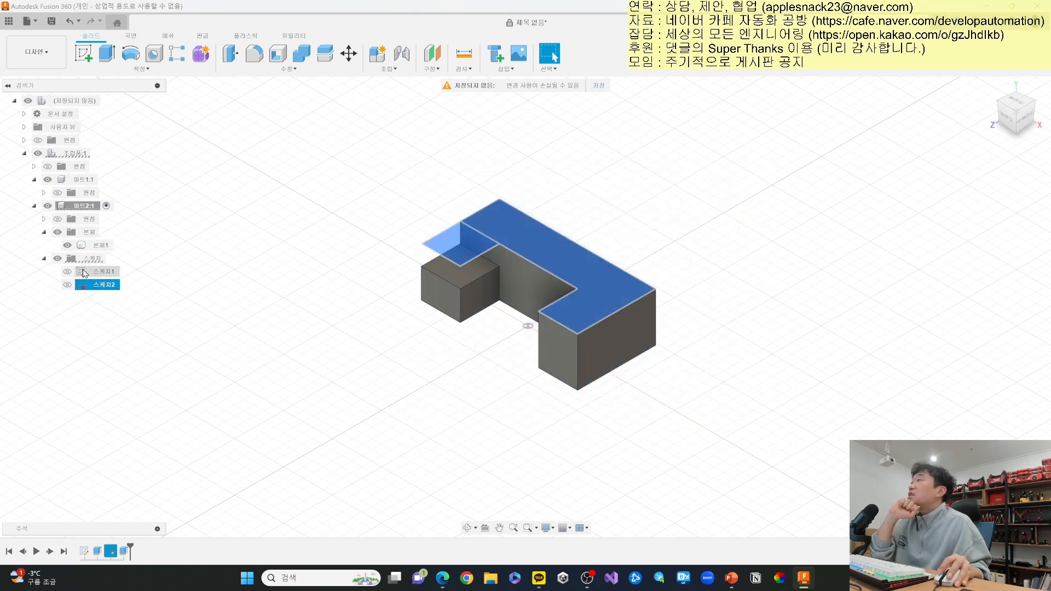
{"action": "left_click", "coordinate": [90, 271]}
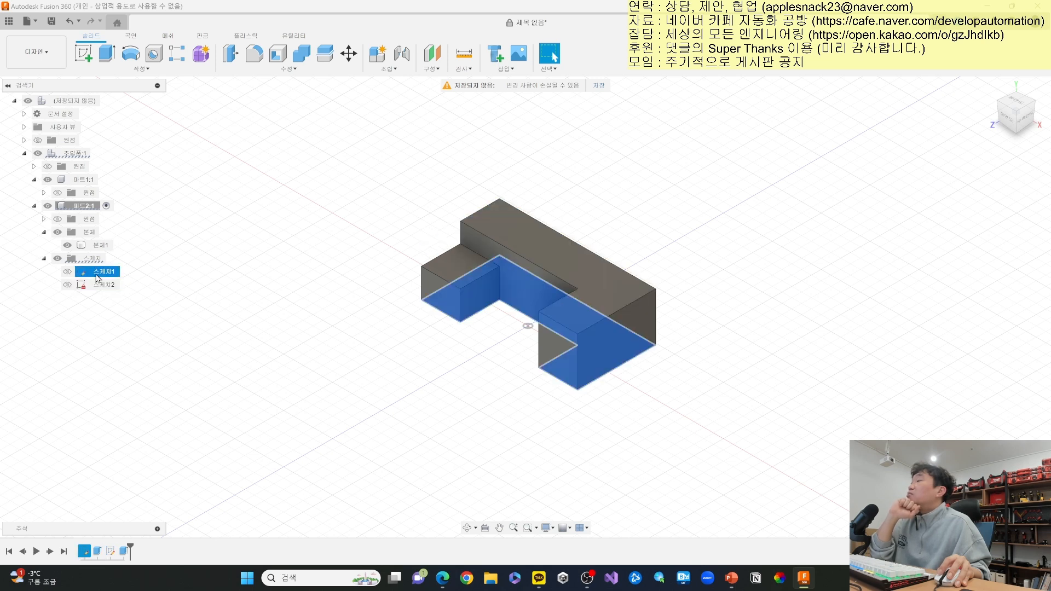
{"action": "left_click", "coordinate": [101, 285]}
{"action": "left_click", "coordinate": [98, 271]}
{"action": "left_click", "coordinate": [101, 284]}
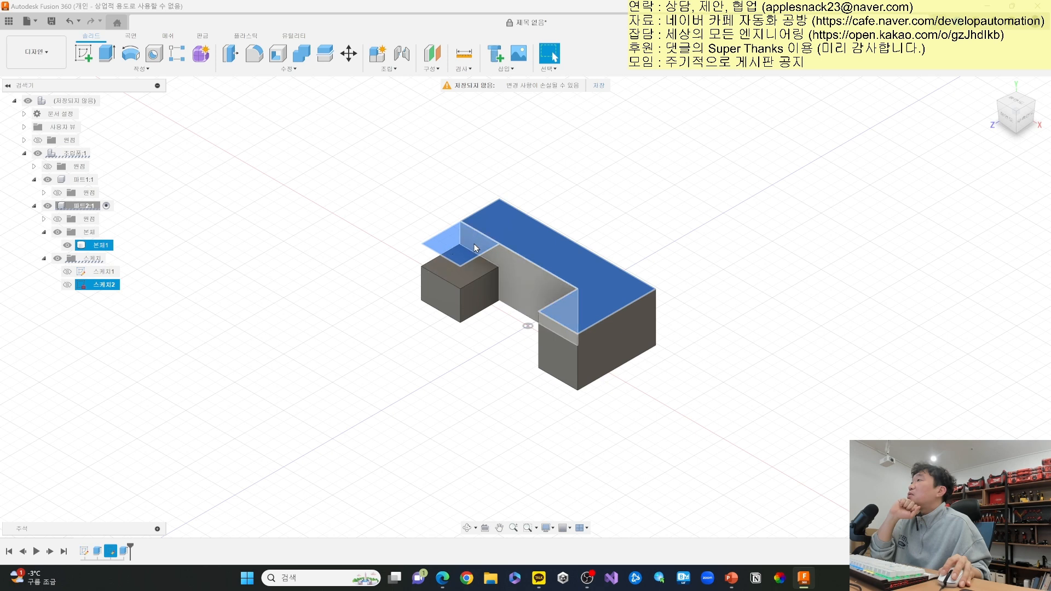
{"action": "left_click", "coordinate": [215, 286]}
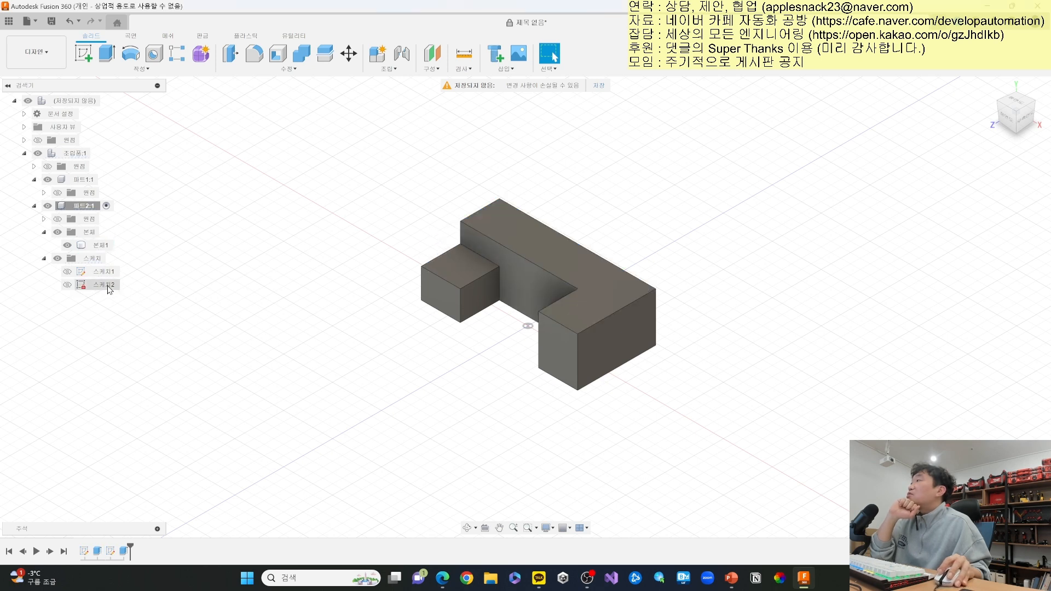
{"action": "left_click", "coordinate": [107, 285]}
{"action": "left_click", "coordinate": [187, 291]}
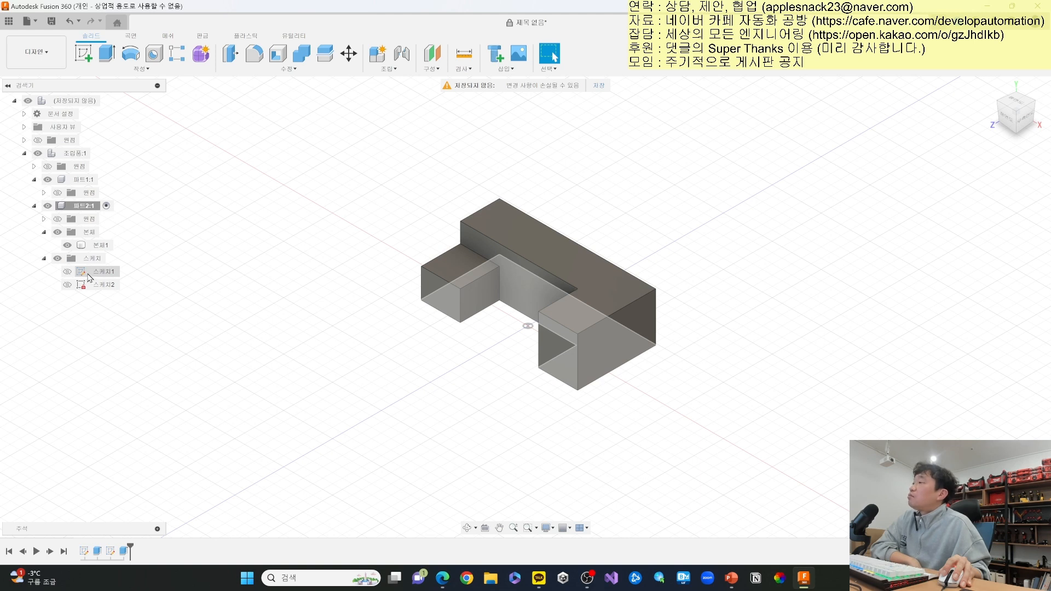
- Open 스케치1 for editing, inspect the right leg's width and the right side's height dimensions, and finish the sketch
{"action": "double_click", "coordinate": [89, 274]}
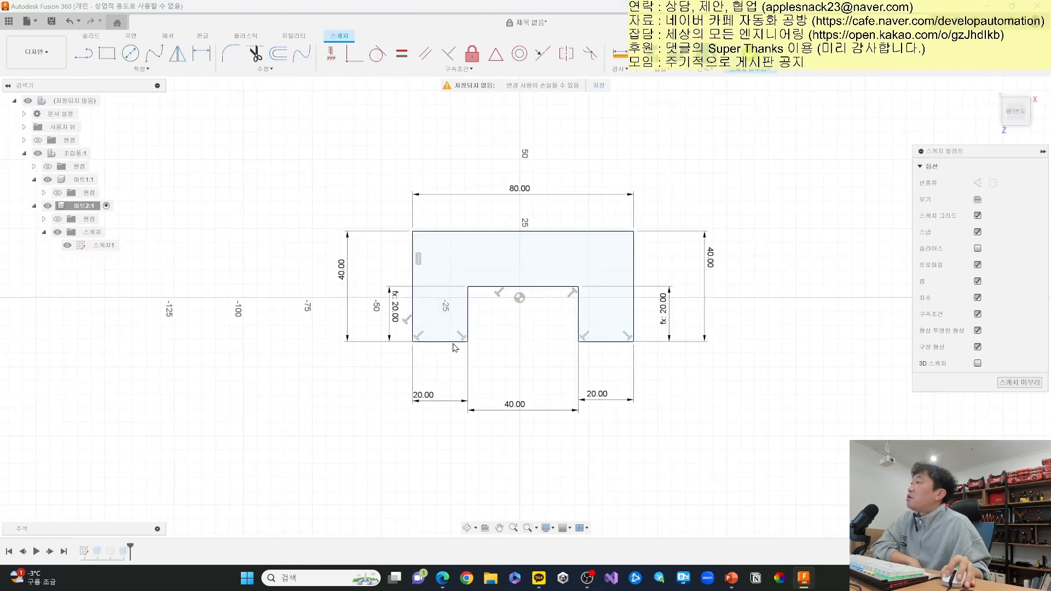
{"action": "double_click", "coordinate": [600, 401]}
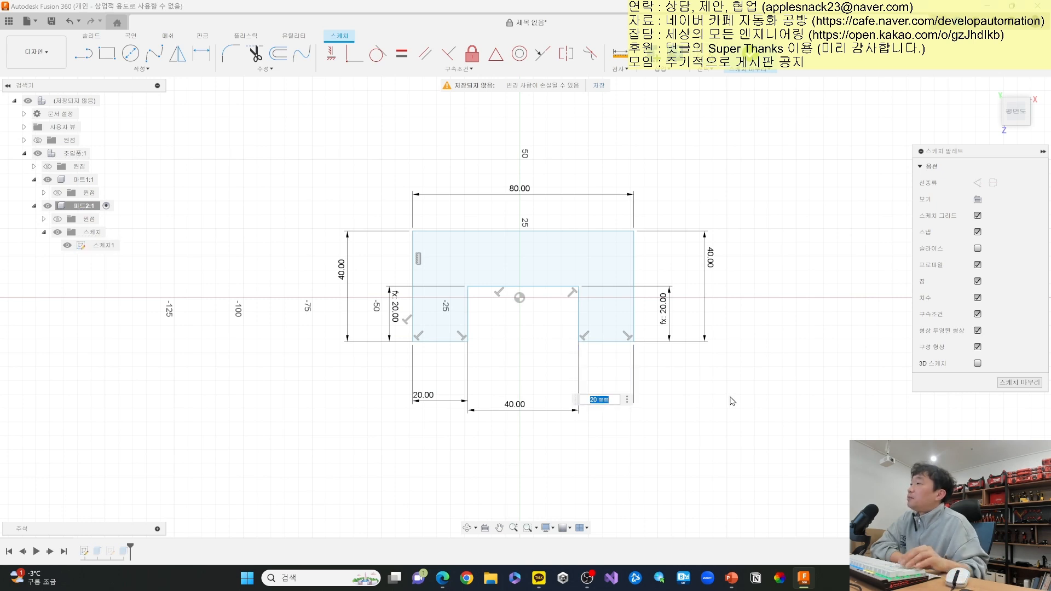
{"action": "key", "text": "Return"}
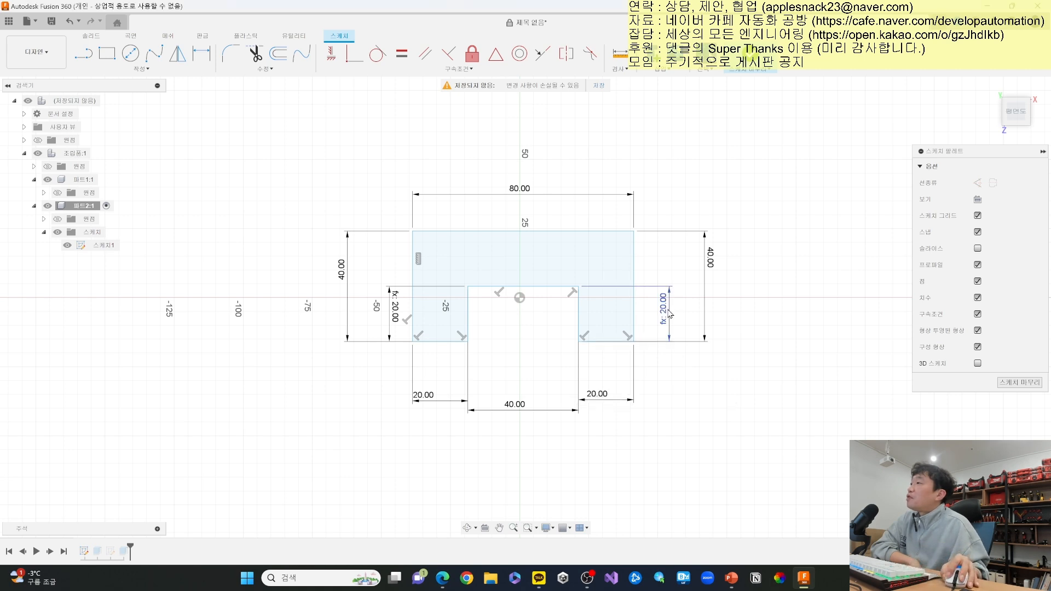
{"action": "double_click", "coordinate": [710, 259]}
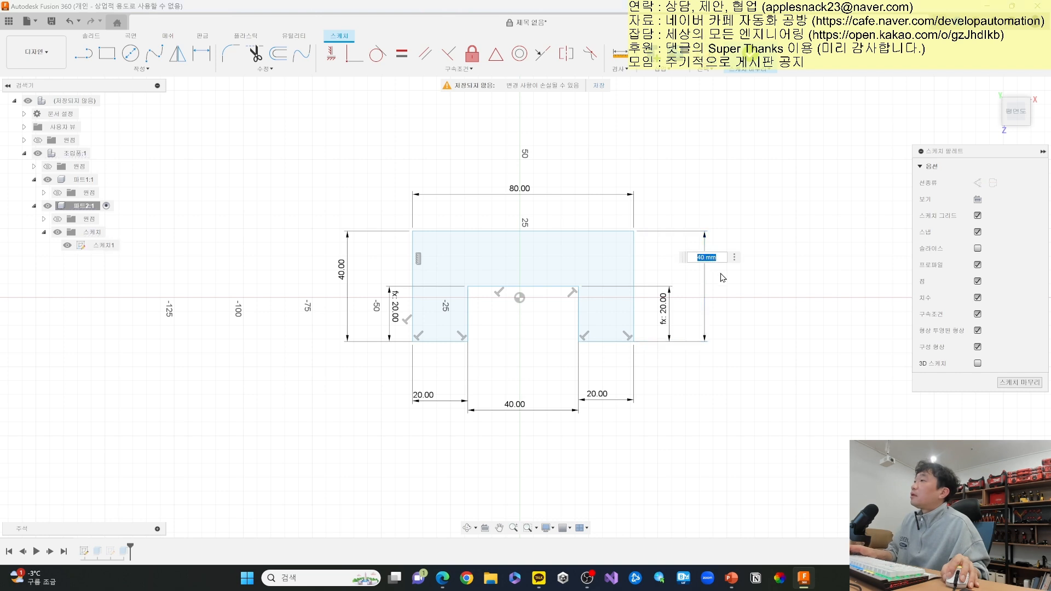
{"action": "key", "text": "Return"}
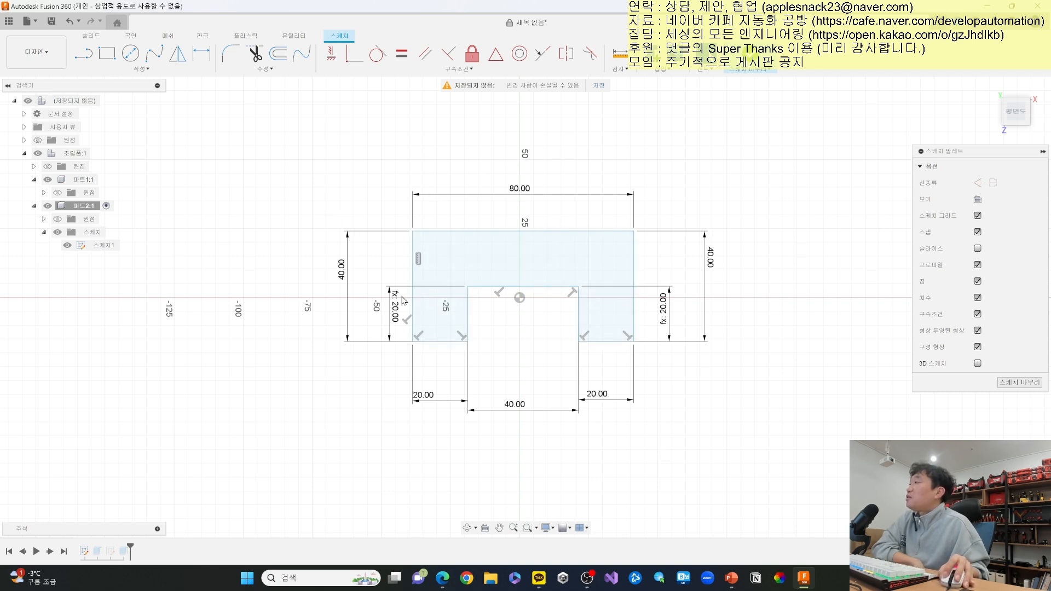
{"action": "double_click", "coordinate": [710, 258]}
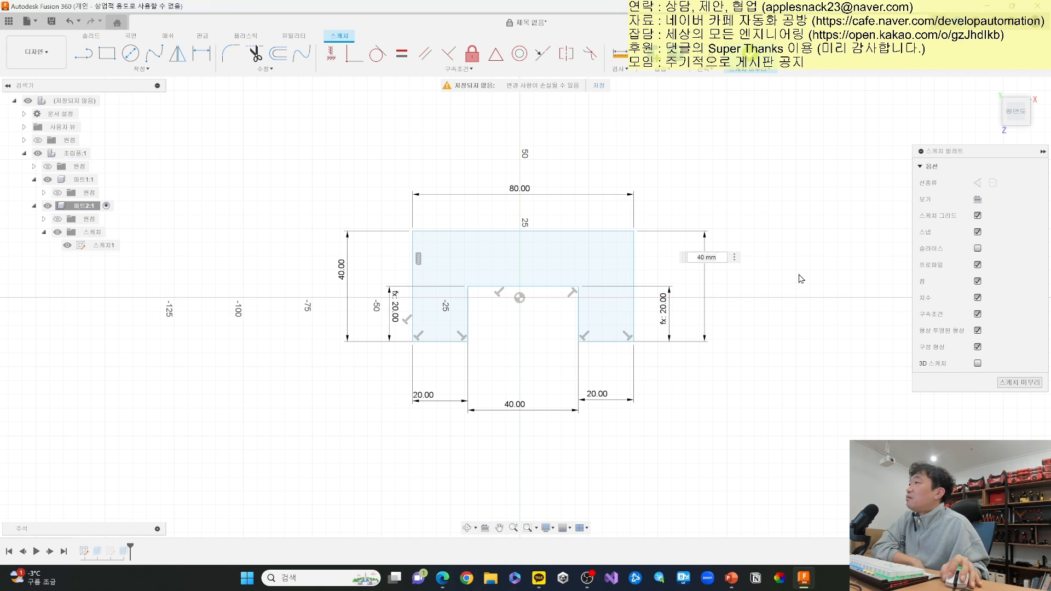
{"action": "key", "text": "Return"}
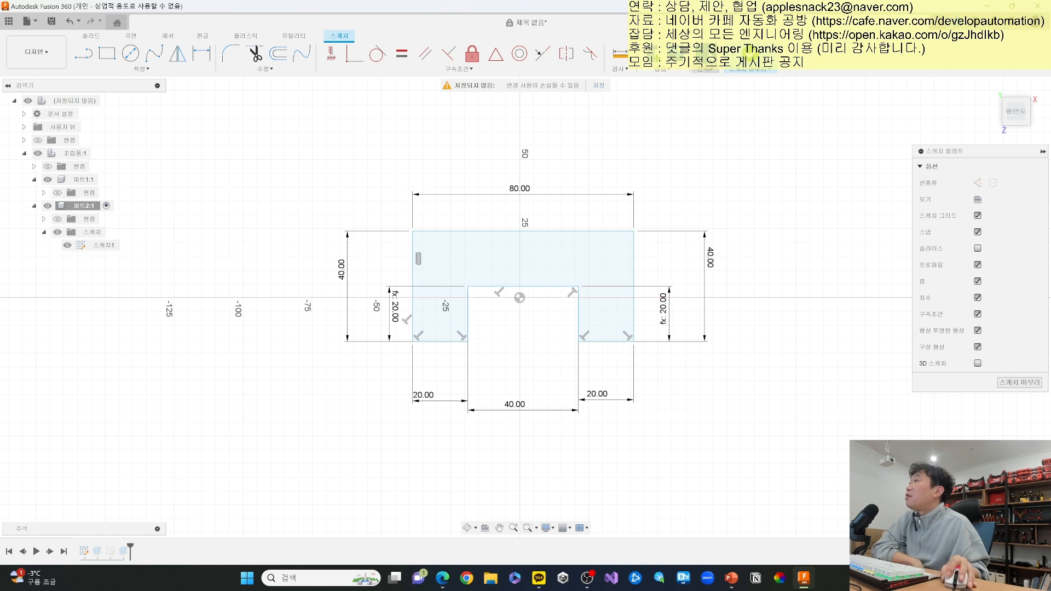
{"action": "left_click", "coordinate": [750, 55]}
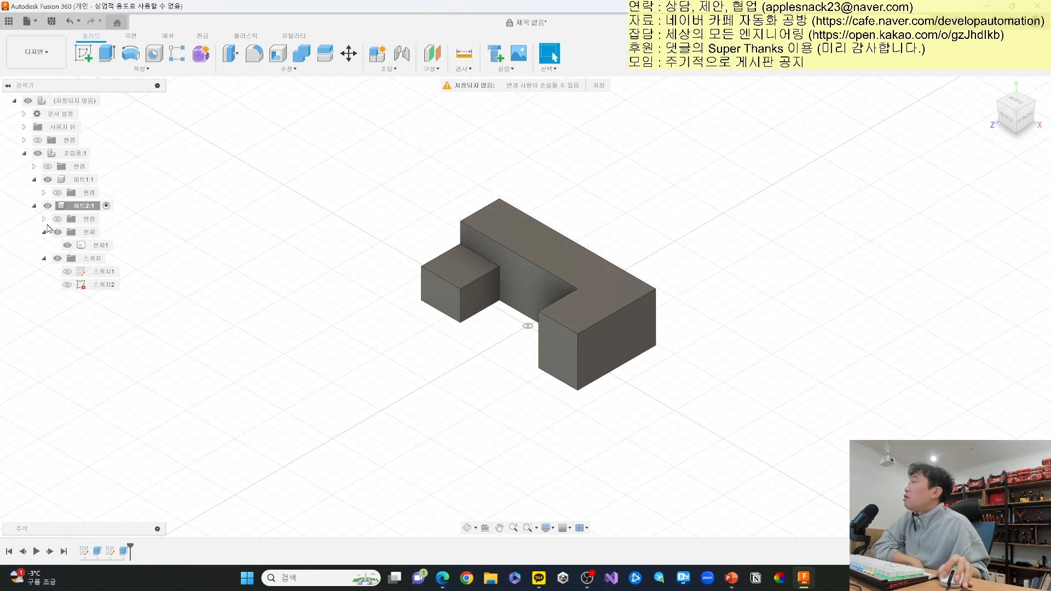
- Select 파트2 and collapse its sketch and body folders in the component tree
{"action": "left_click", "coordinate": [82, 206]}
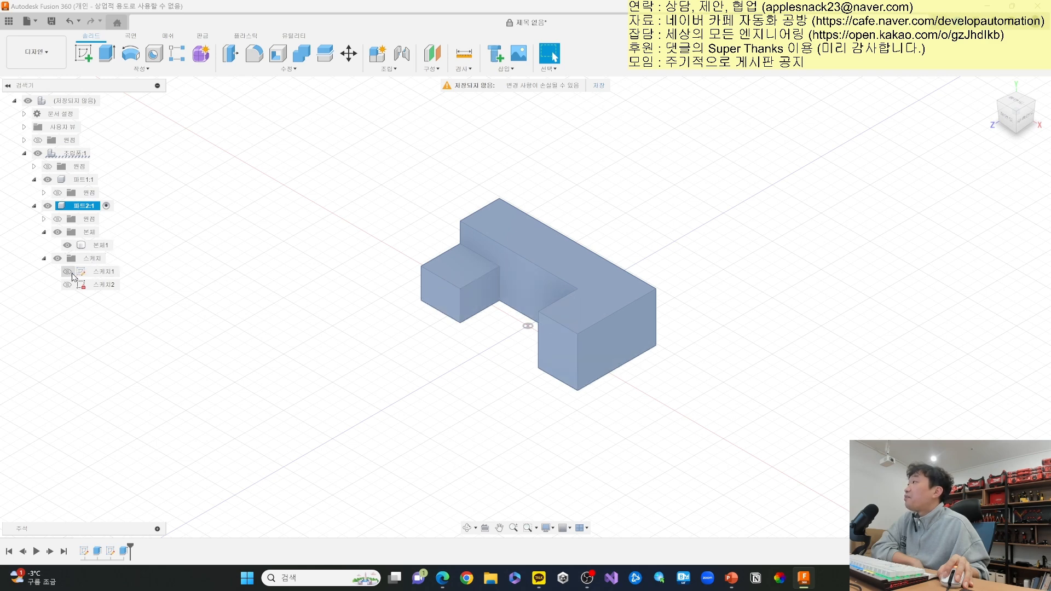
{"action": "left_click", "coordinate": [44, 259]}
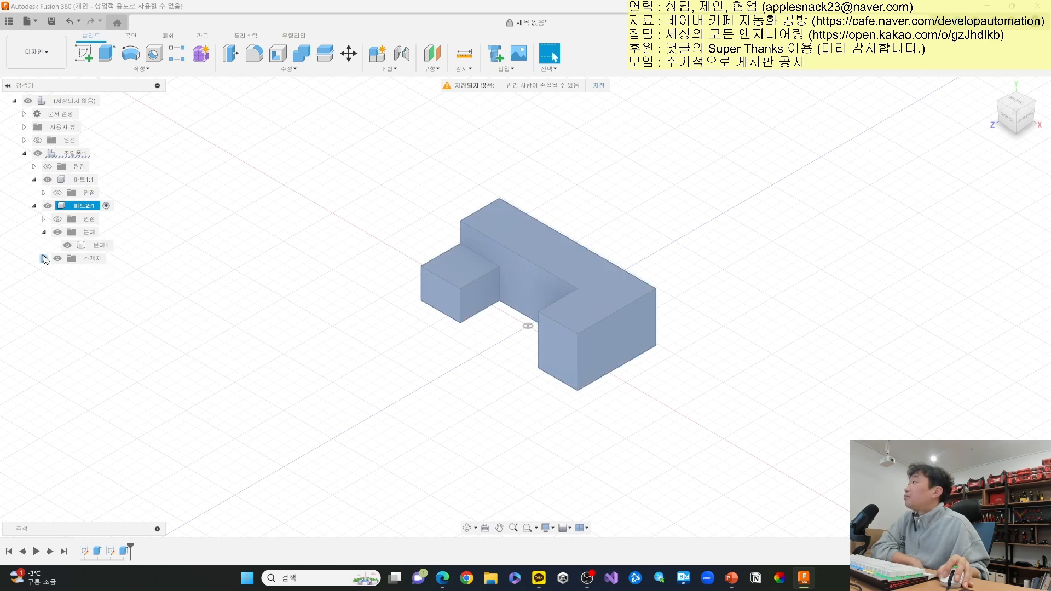
{"action": "left_click", "coordinate": [44, 233]}
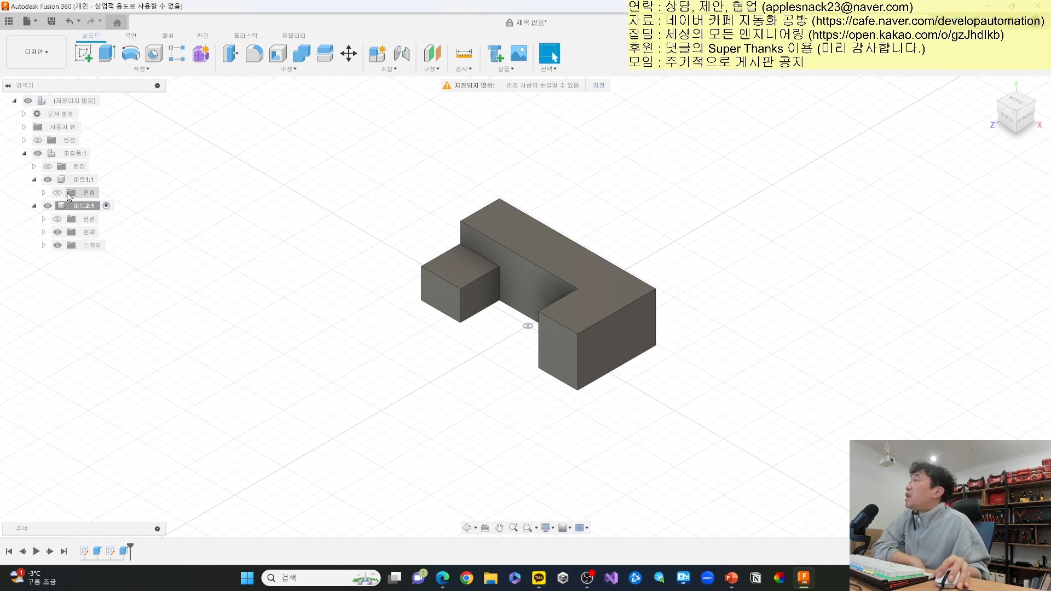
- Compare the 파트1 and 파트2 components in the tree and make 파트1 the active component
{"action": "left_click", "coordinate": [82, 179]}
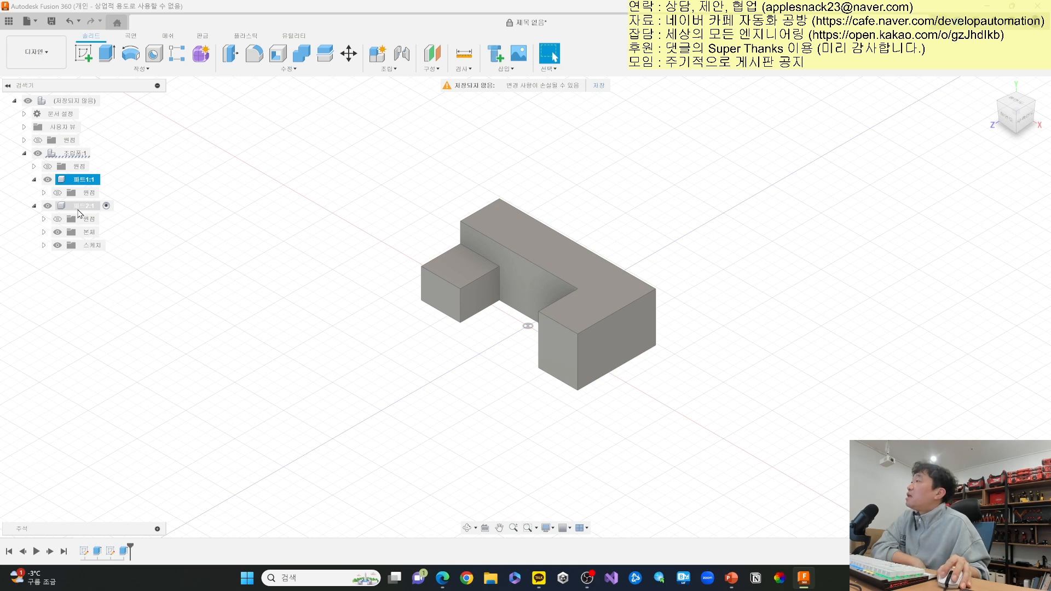
{"action": "left_click", "coordinate": [81, 207]}
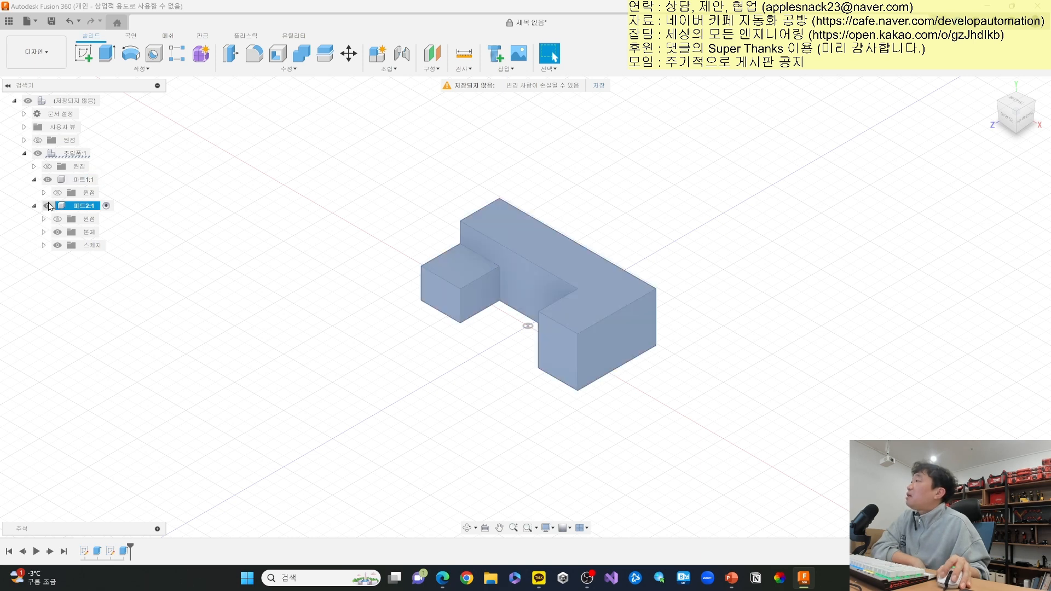
{"action": "left_click", "coordinate": [106, 207]}
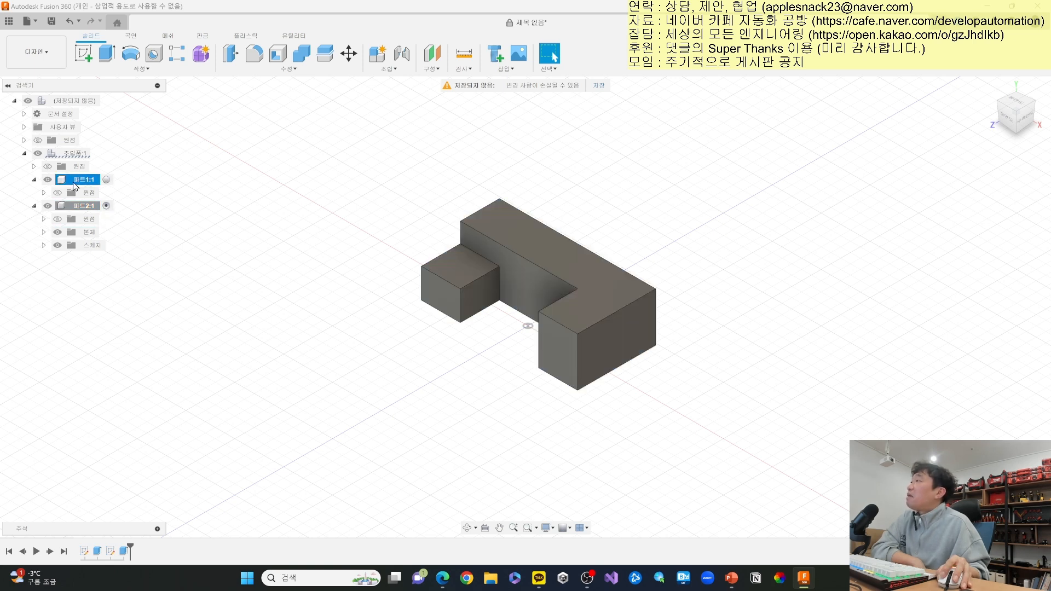
{"action": "left_click", "coordinate": [106, 179]}
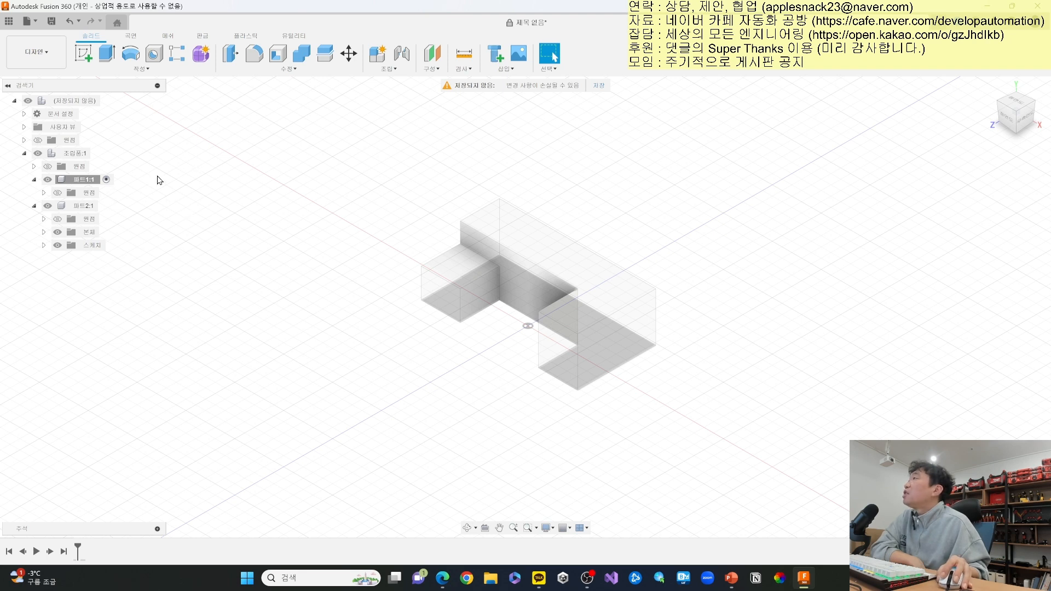
- Switch to PowerPoint, outline 구성요소 추가 together with the handwritten assembly and part notes in yellow, and shrink the window over Fusion 360
{"action": "left_click", "coordinate": [731, 577]}
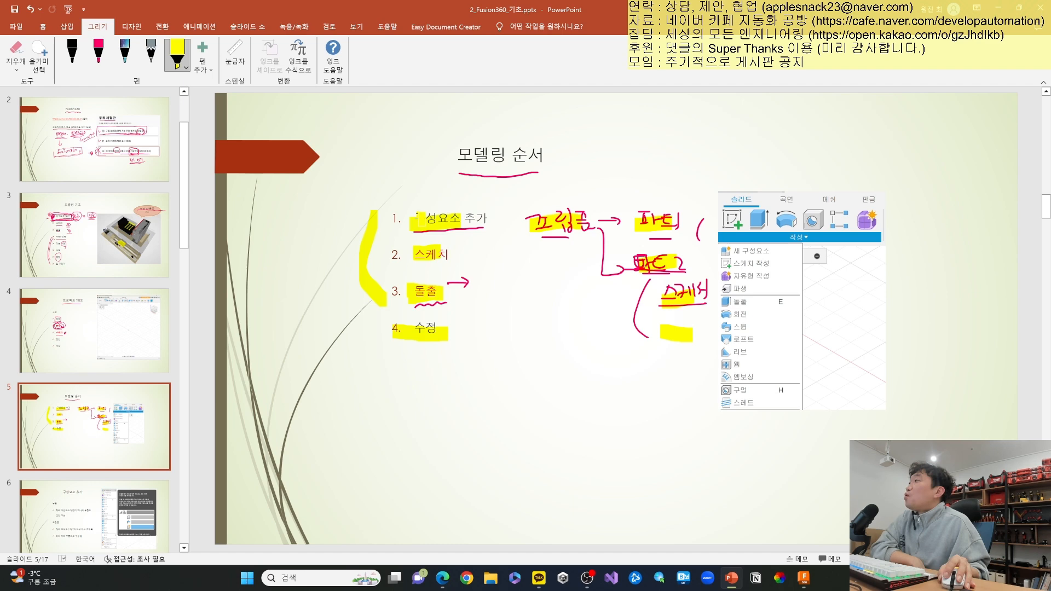
{"action": "mouse_move", "coordinate": [419, 217]}
{"action": "left_mouse_down"}
{"action": "mouse_move", "coordinate": [635, 208]}
{"action": "mouse_move", "coordinate": [714, 233]}
{"action": "mouse_move", "coordinate": [678, 345]}
{"action": "mouse_move", "coordinate": [570, 254]}
{"action": "mouse_move", "coordinate": [407, 244]}
{"action": "left_mouse_up"}
{"action": "double_click", "coordinate": [494, 12]}
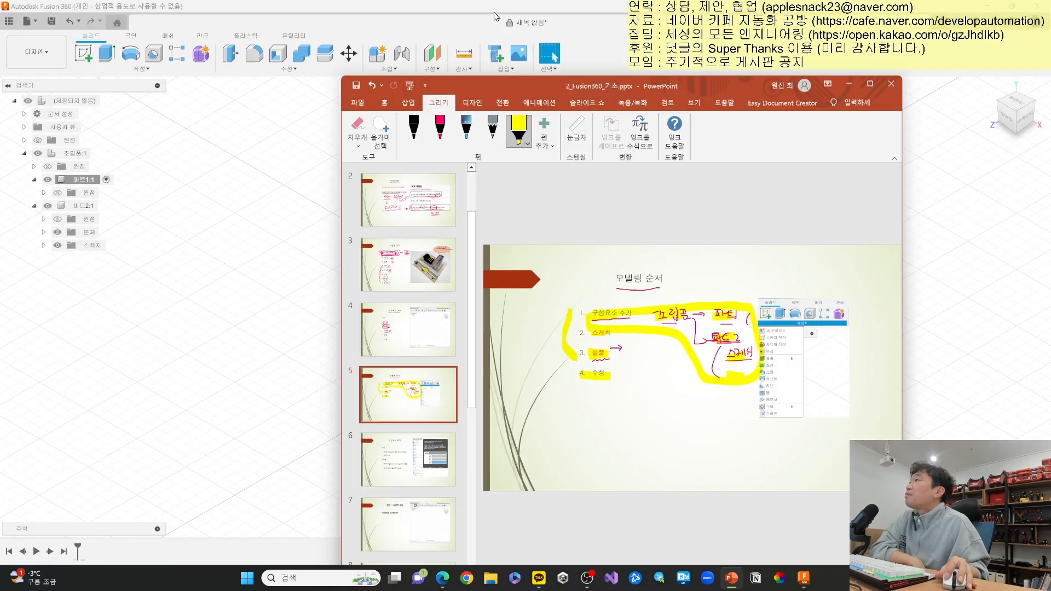
- Switch to Fusion 360, activate 파트2 to examine its display and timeline, and make 파트1 the active component again
{"action": "left_click", "coordinate": [458, 7]}
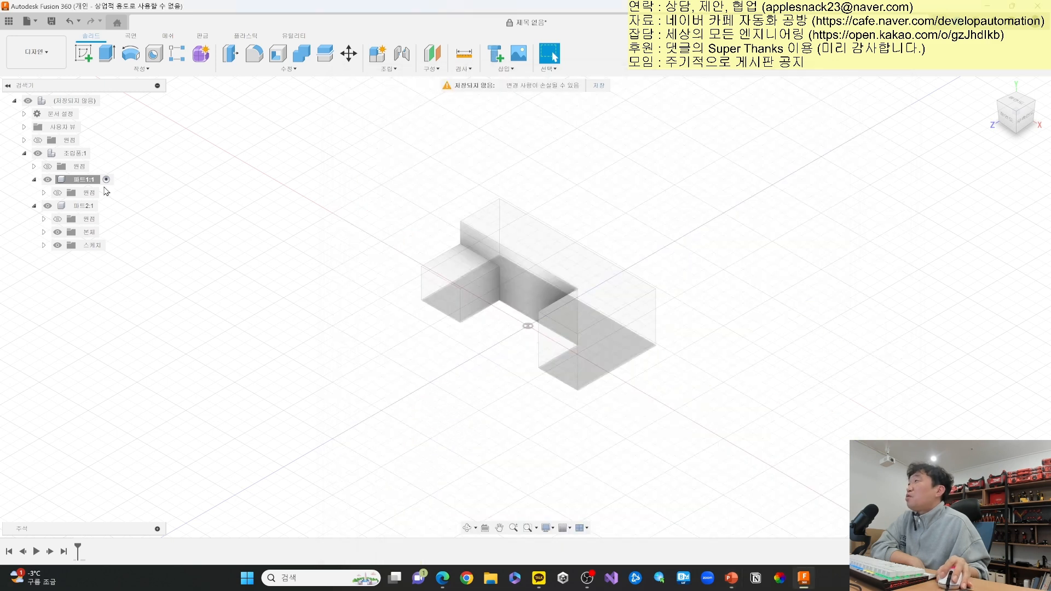
{"action": "left_click", "coordinate": [84, 208]}
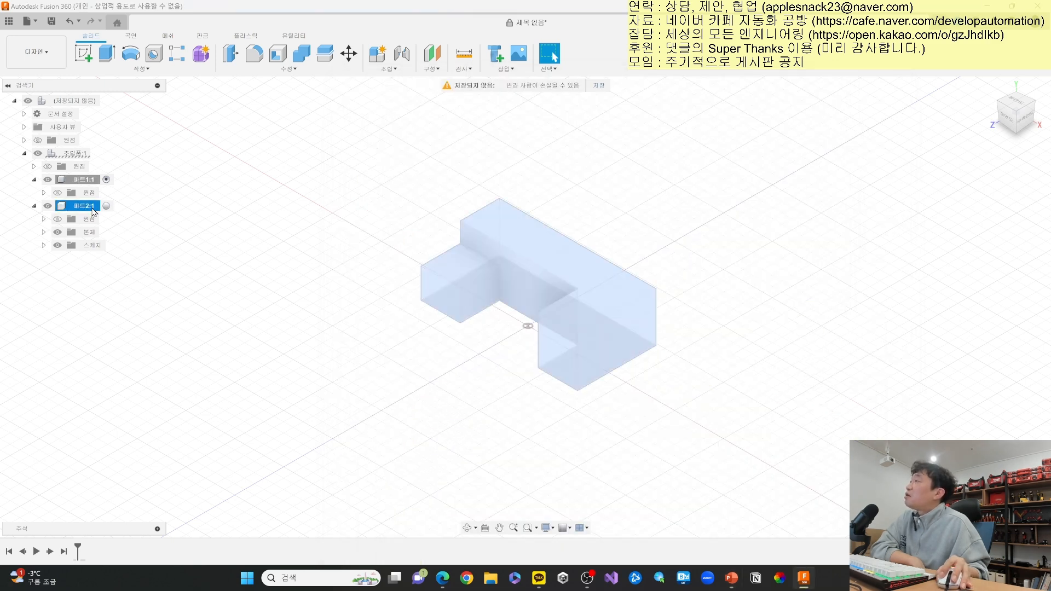
{"action": "left_click", "coordinate": [344, 280]}
{"action": "left_click", "coordinate": [106, 206]}
{"action": "left_click", "coordinate": [339, 252]}
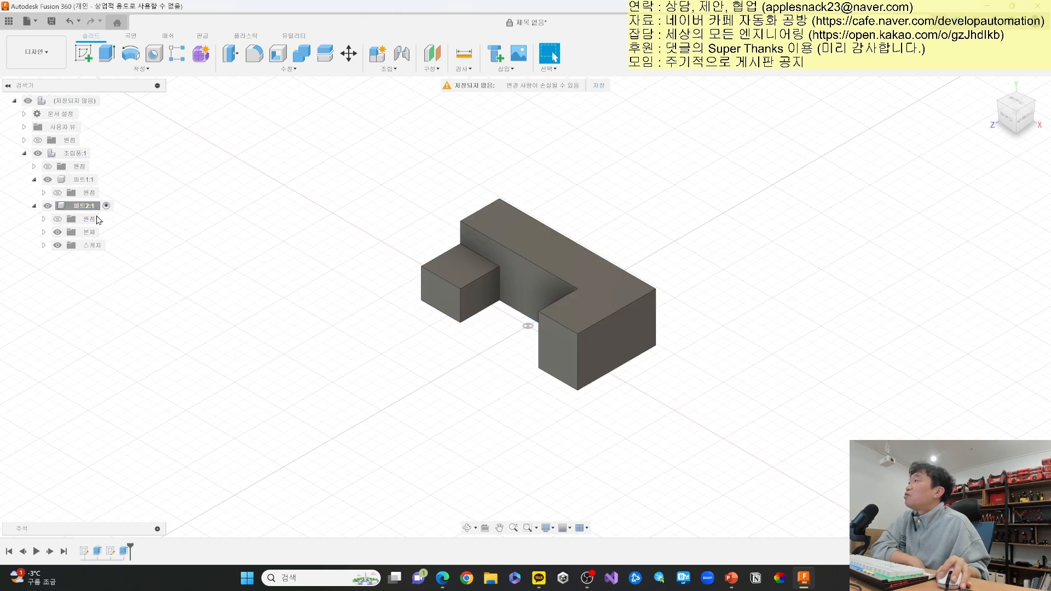
{"action": "left_click", "coordinate": [106, 180]}
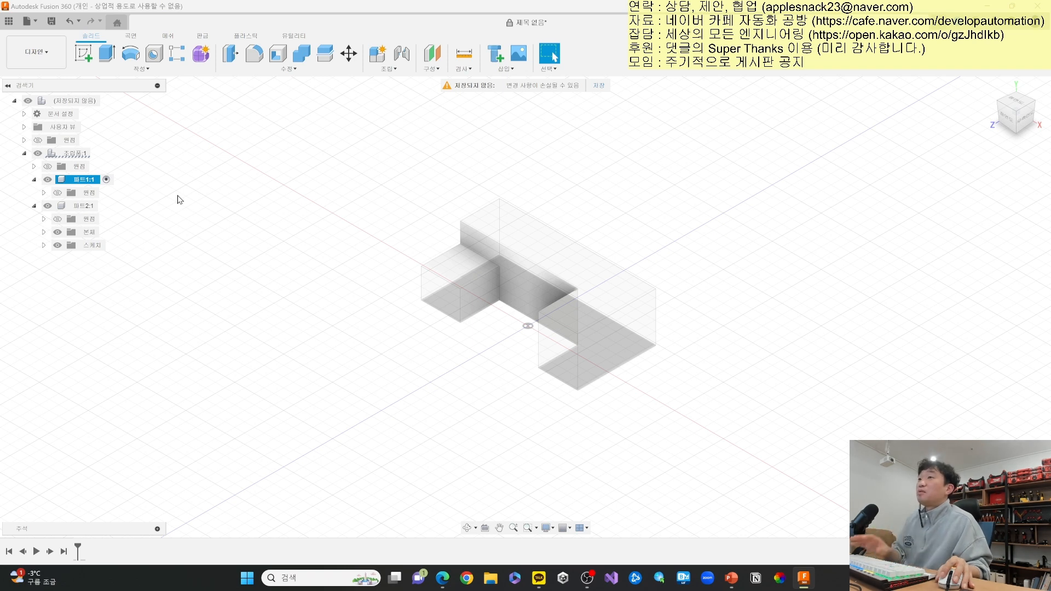
{"action": "left_click", "coordinate": [217, 227]}
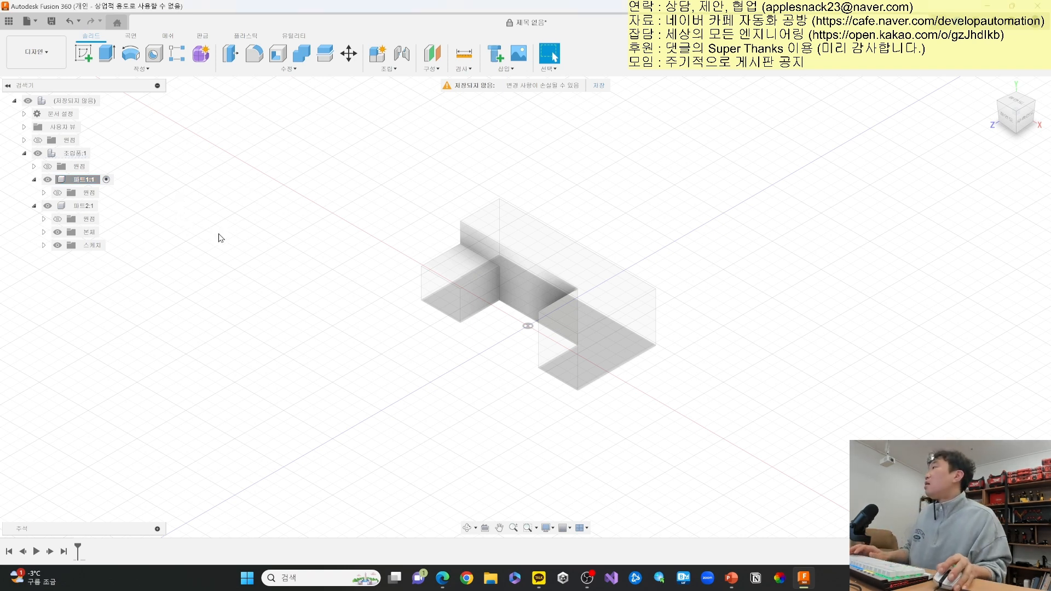
{"action": "left_click_drag", "start_coordinate": [364, 151], "coordinate": [757, 455]}
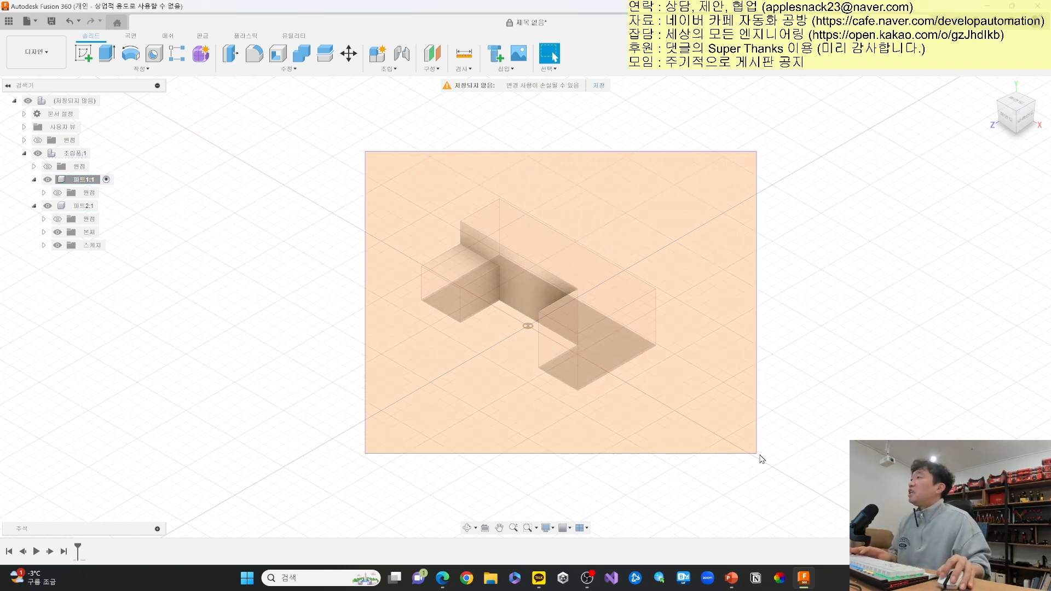
{"action": "left_click", "coordinate": [688, 351]}
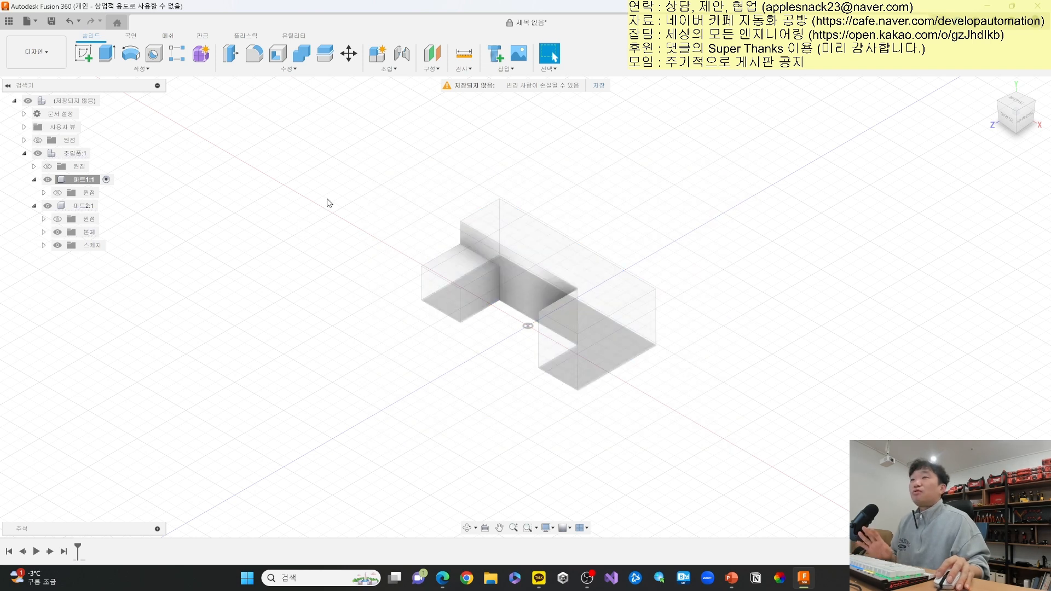
- Start a sketch for 파트1 on the horizontal origin plane and hide the 파트2 component
{"action": "left_click", "coordinate": [85, 180]}
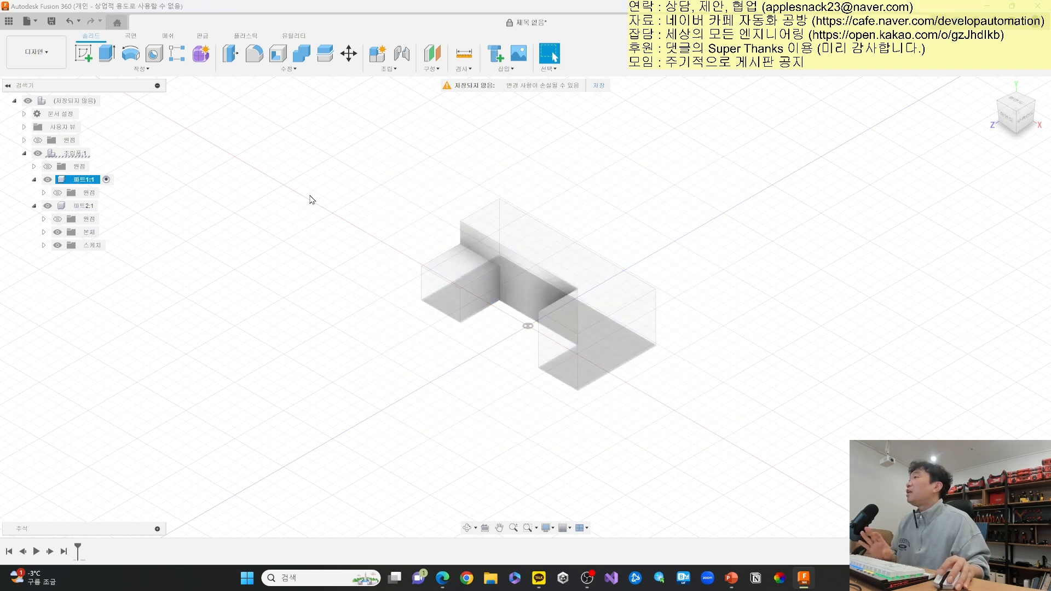
{"action": "middle_click_drag", "start_coordinate": [309, 198], "coordinate": [359, 174]}
{"action": "left_click", "coordinate": [83, 53]}
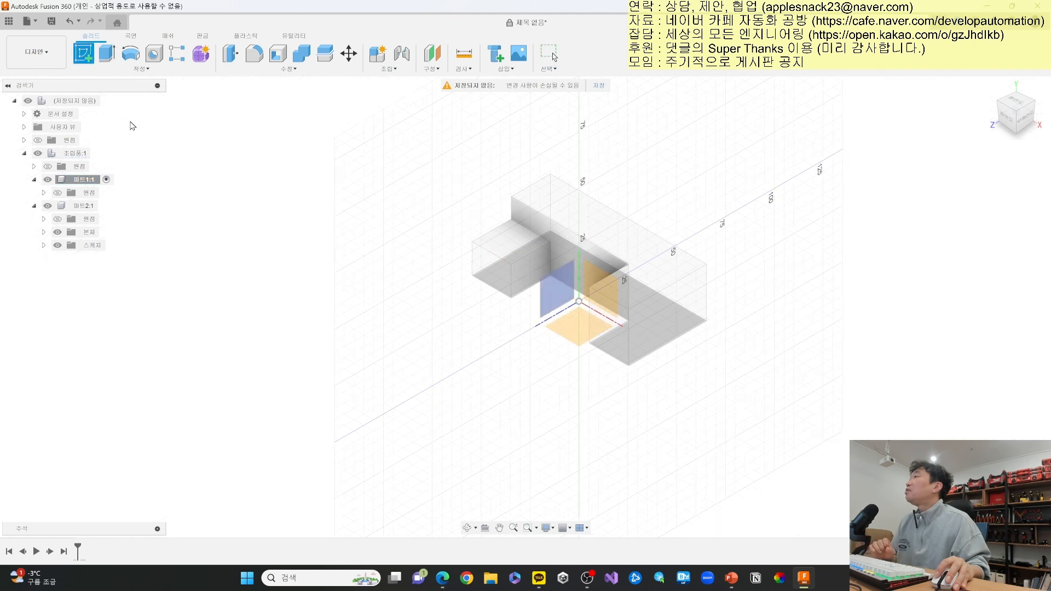
{"action": "left_click", "coordinate": [577, 331]}
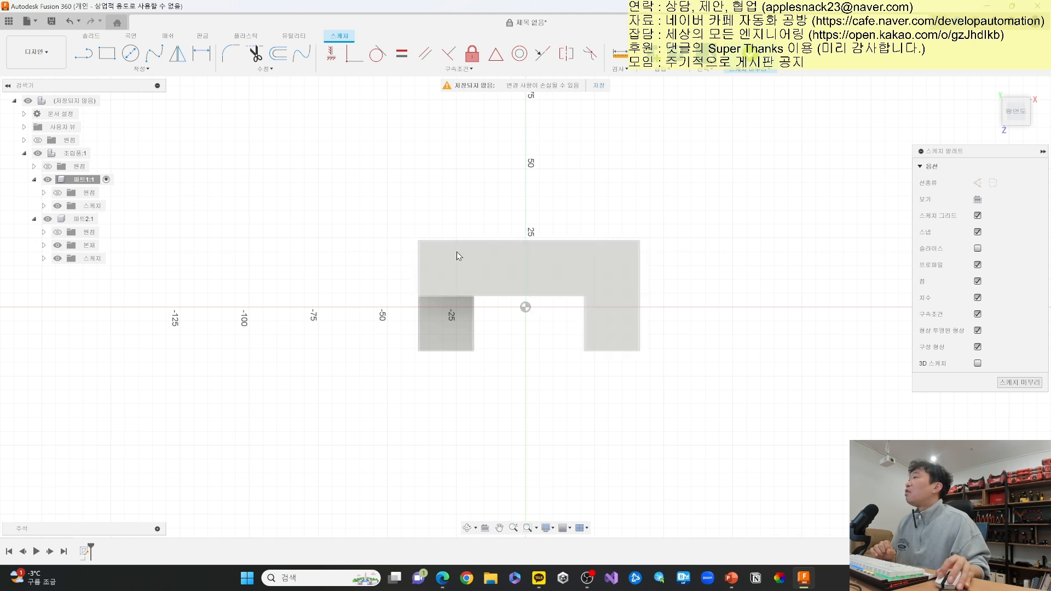
{"action": "left_click", "coordinate": [48, 219]}
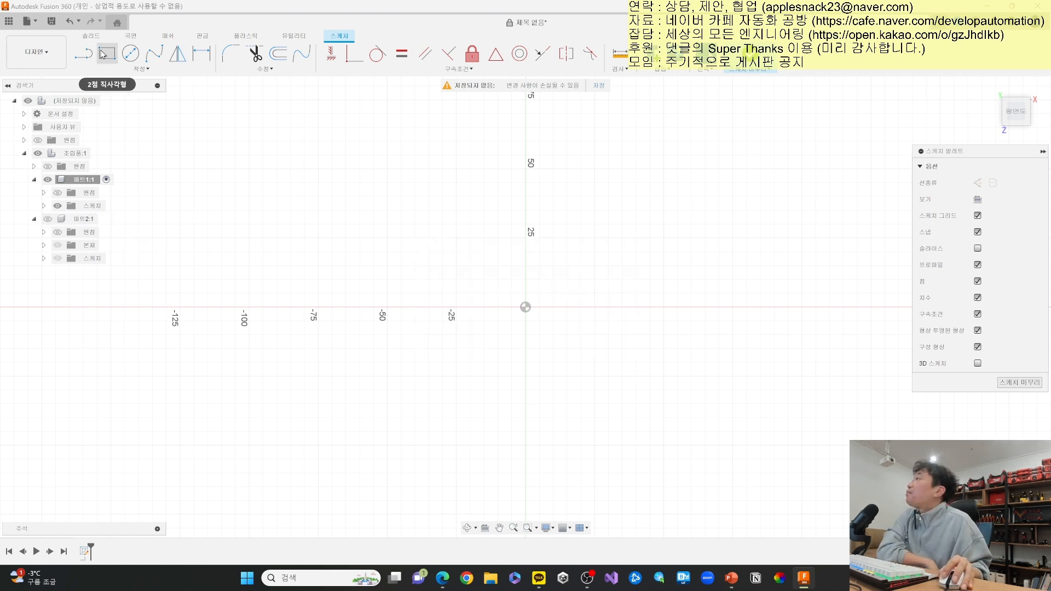
- Sketch a closed rectangle of four lines around the origin, about 24 mm high
{"action": "left_click", "coordinate": [84, 54]}
{"action": "left_click", "coordinate": [442, 279]}
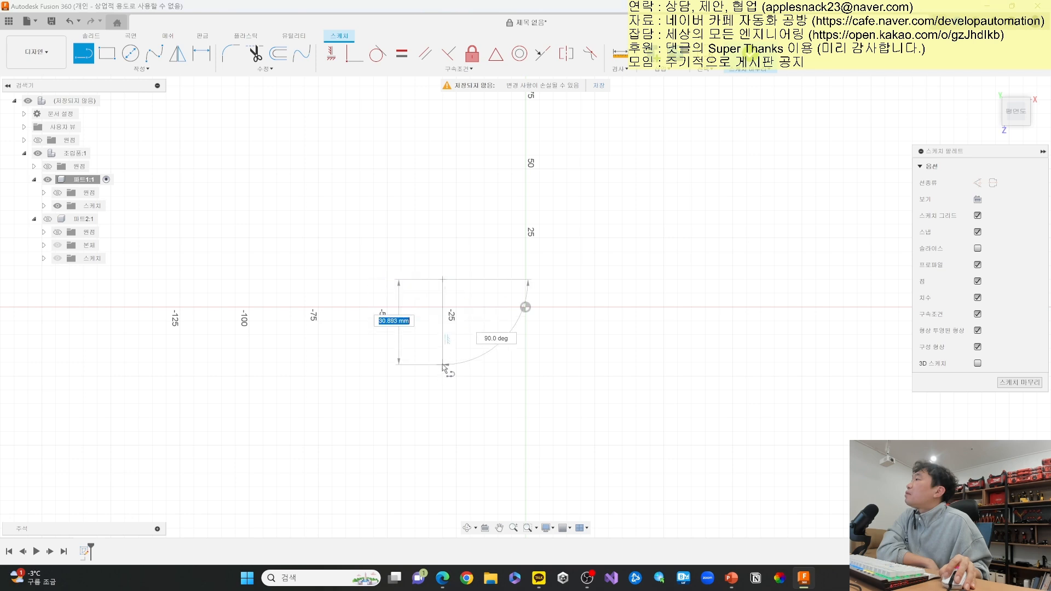
{"action": "left_click", "coordinate": [443, 346]}
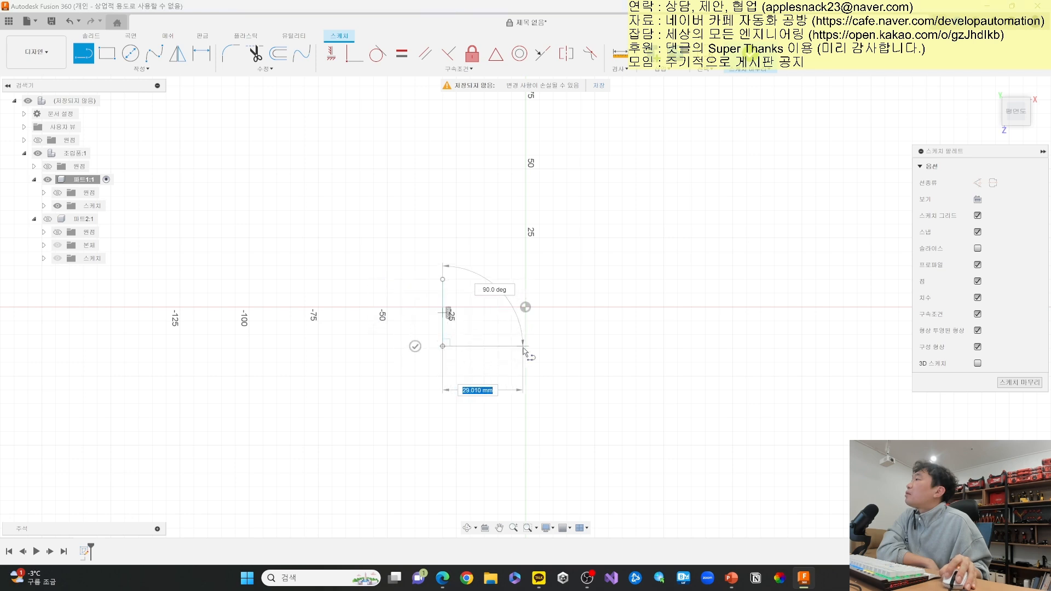
{"action": "left_click", "coordinate": [571, 346]}
{"action": "left_click", "coordinate": [571, 280]}
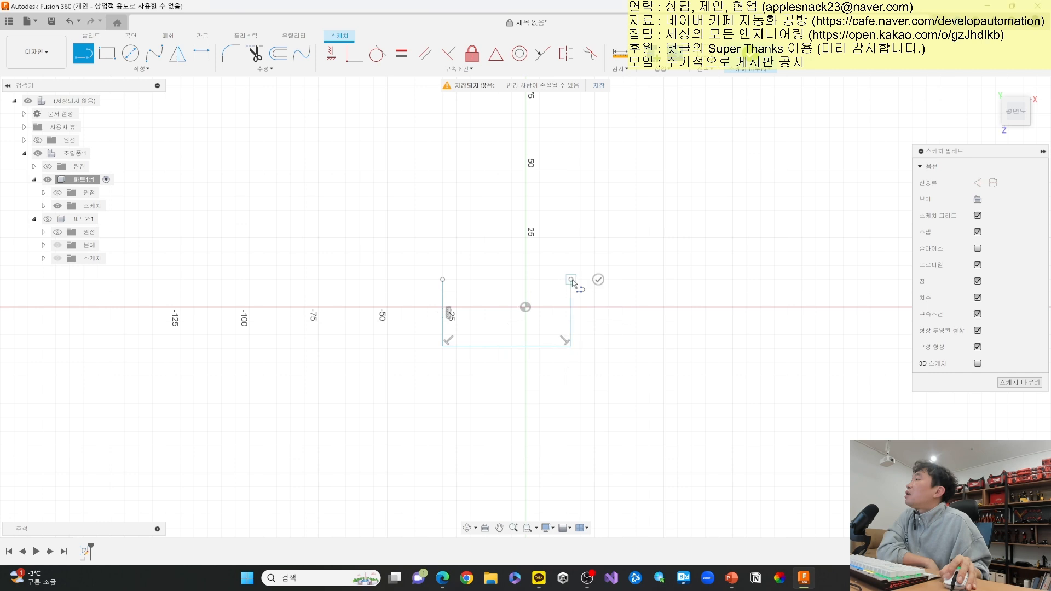
{"action": "left_click", "coordinate": [443, 279]}
- Dimension the rectangle's left and top sides at 40 mm each
{"action": "key", "text": "d"}
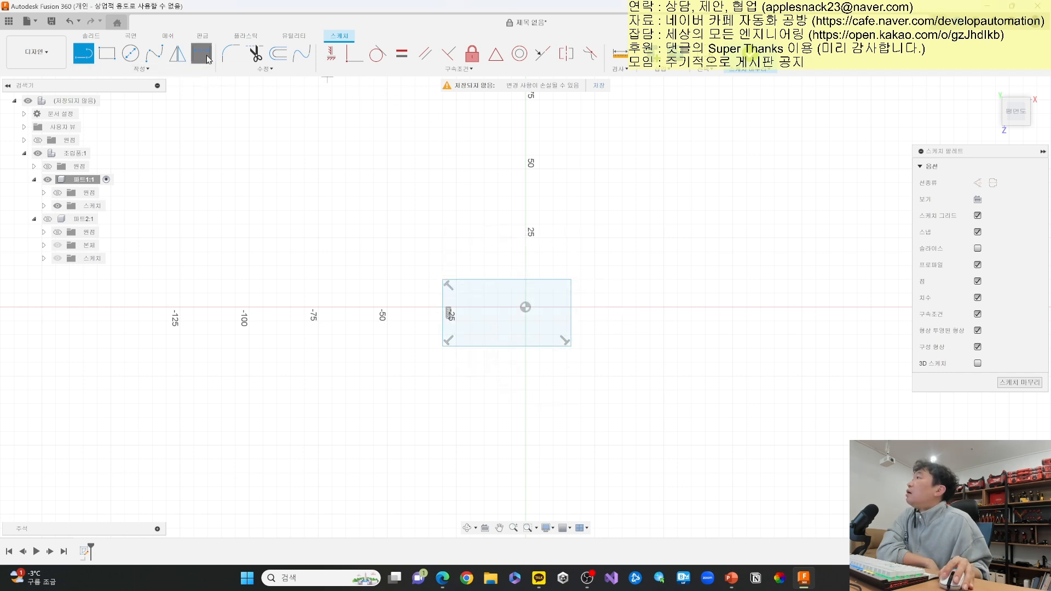
{"action": "left_click", "coordinate": [442, 290]}
{"action": "left_click", "coordinate": [417, 291]}
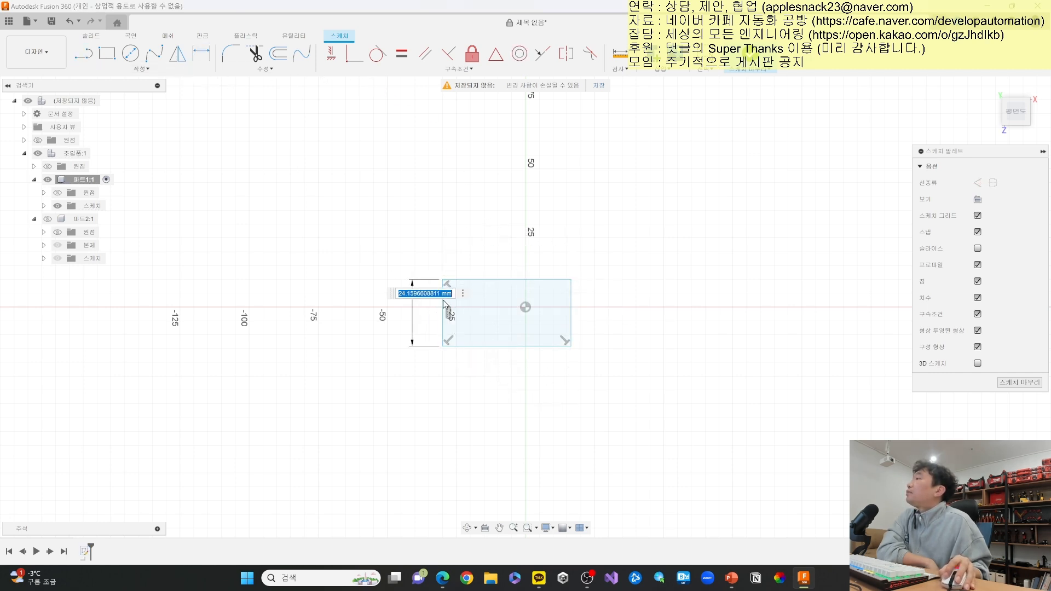
{"action": "type", "text": "40"}
{"action": "key", "text": "Return"}
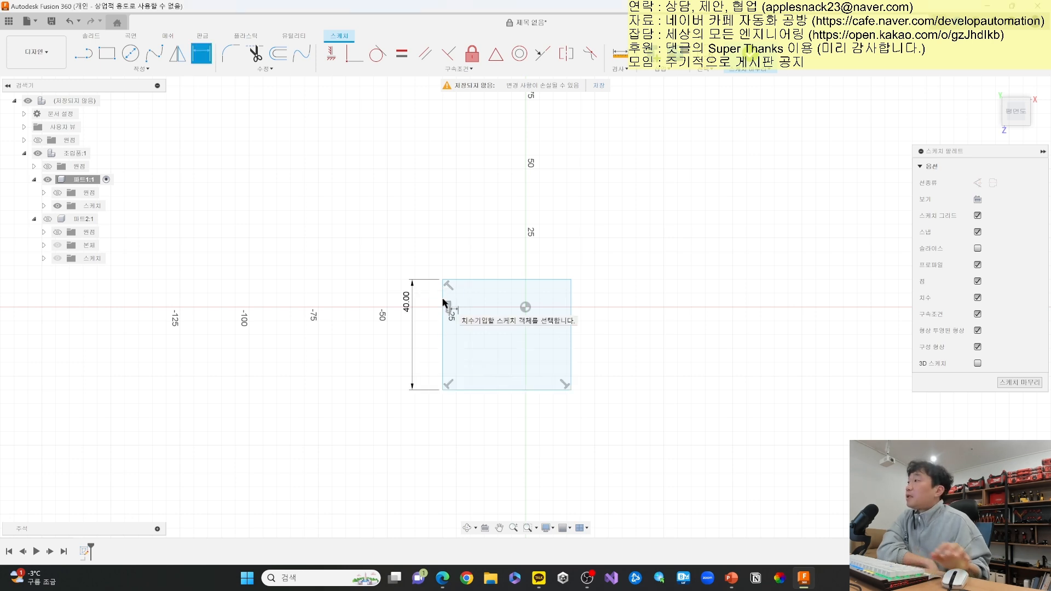
{"action": "left_click", "coordinate": [475, 282]}
{"action": "left_click", "coordinate": [482, 233]}
{"action": "type", "text": "40"}
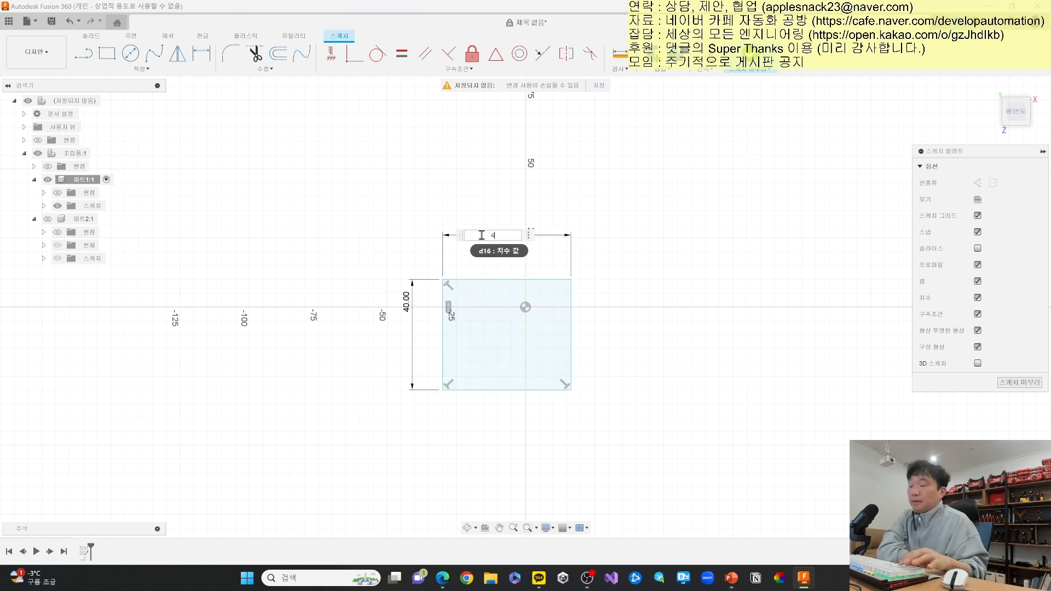
{"action": "key", "text": "Return"}
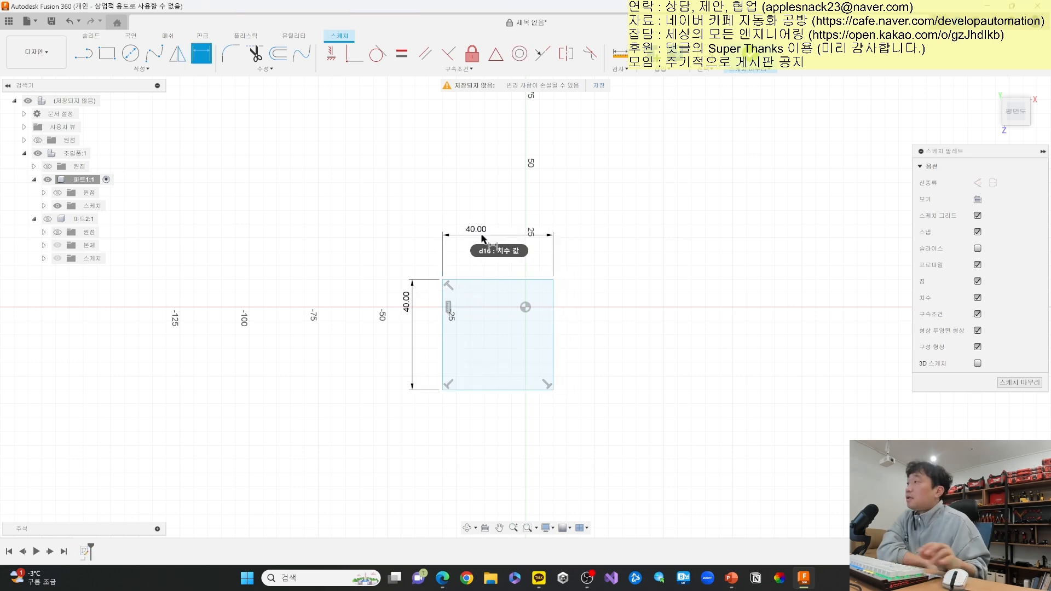
- Try to add redundant dimensions to the square's right and bottom sides
{"action": "left_click", "coordinate": [553, 326]}
{"action": "left_click", "coordinate": [591, 329]}
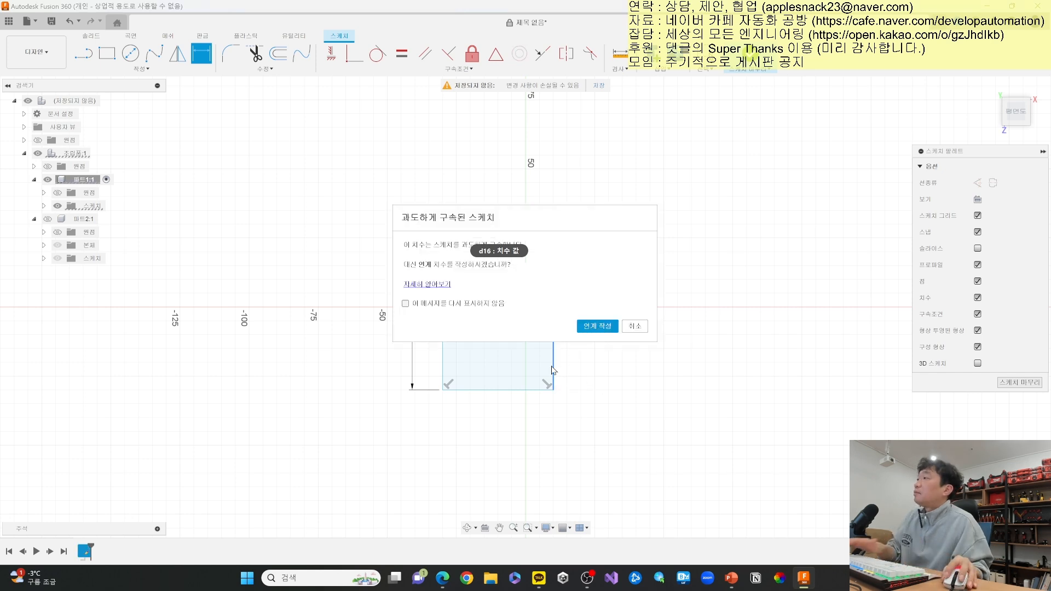
{"action": "left_click", "coordinate": [597, 326]}
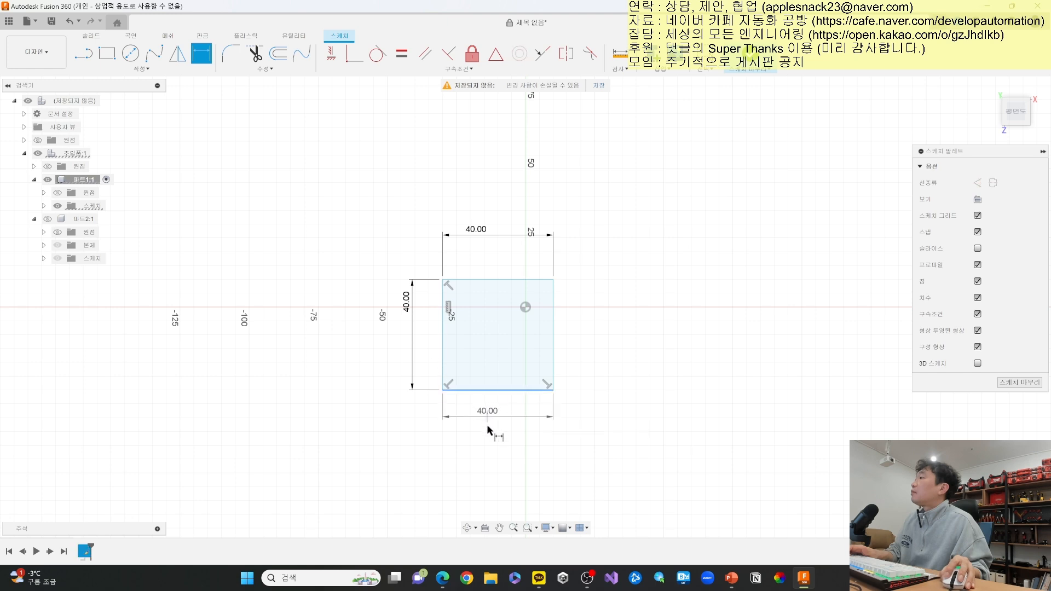
{"action": "left_click", "coordinate": [488, 426]}
{"action": "key", "text": "Escape"}
{"action": "key", "text": "Escape"}
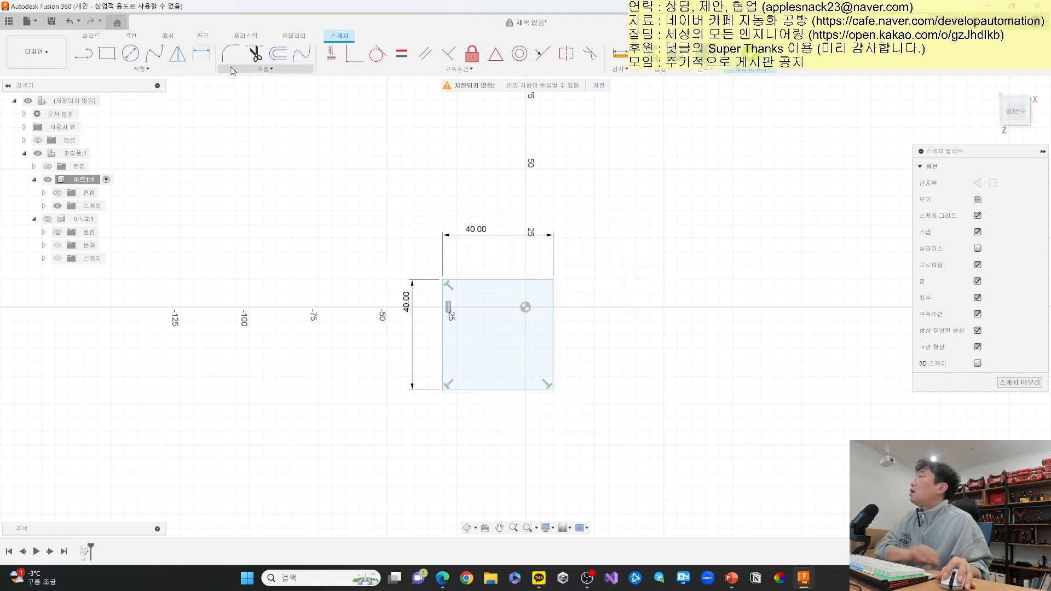
- Dimension the square's left side from the origin with the expression d16/2
{"action": "key", "text": "d"}
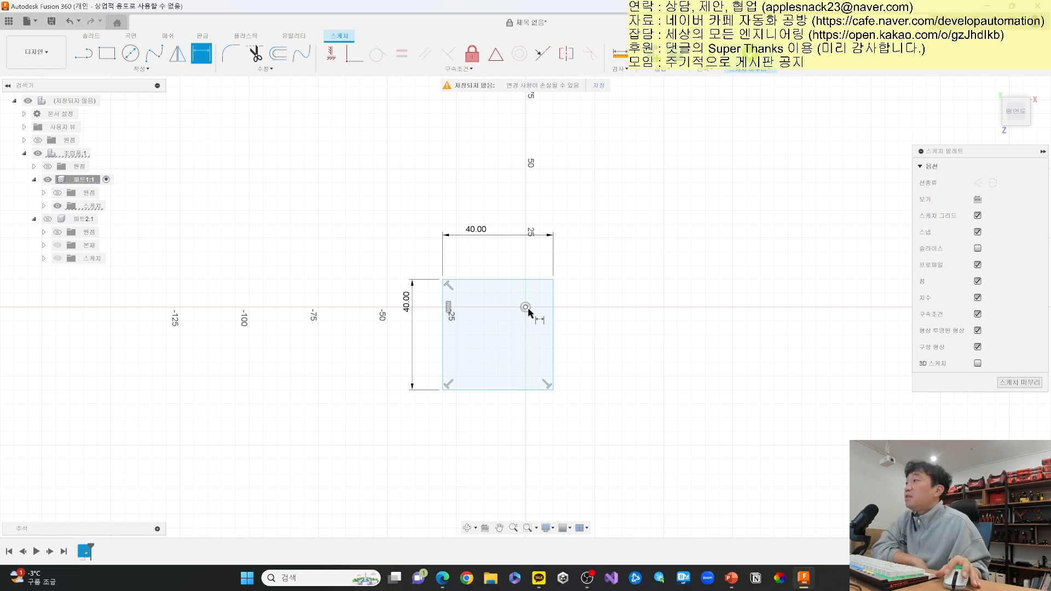
{"action": "left_click", "coordinate": [447, 314]}
{"action": "left_click", "coordinate": [526, 307]}
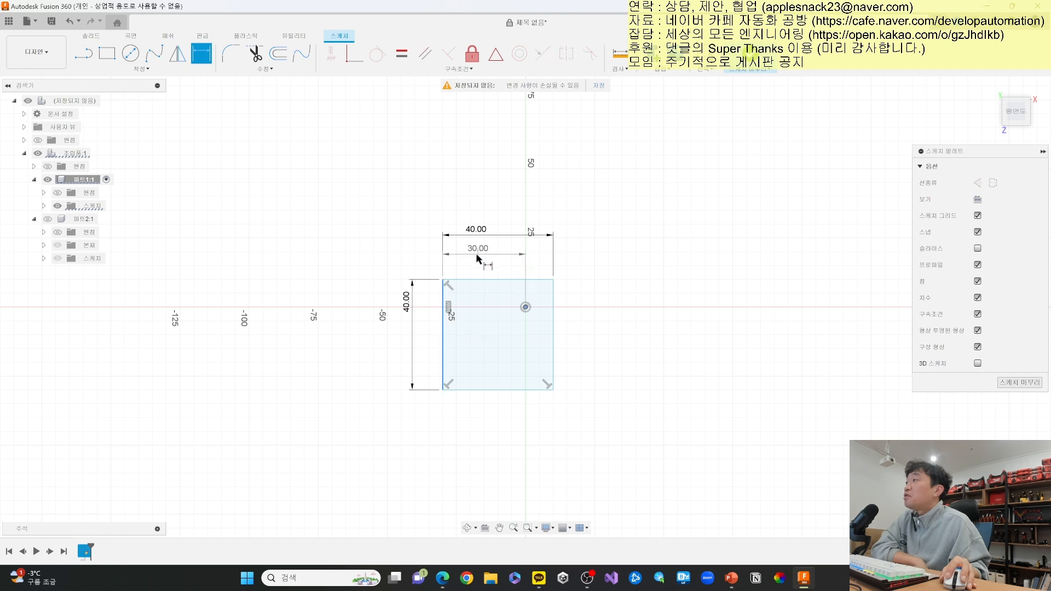
{"action": "left_click", "coordinate": [476, 256]}
{"action": "type", "text": "d16"}
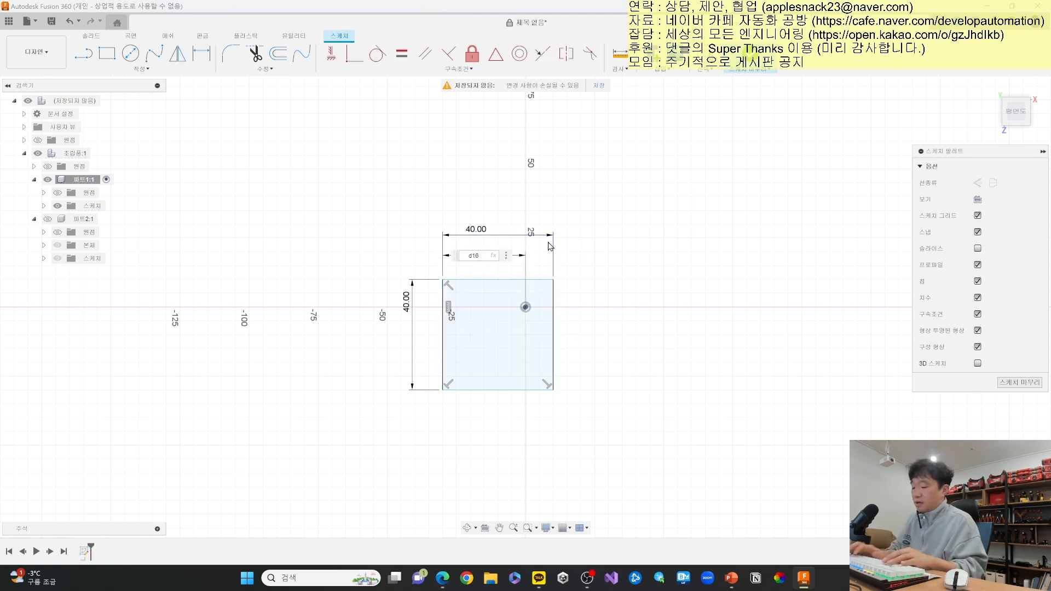
{"action": "type", "text": "/2"}
{"action": "key", "text": "Return"}
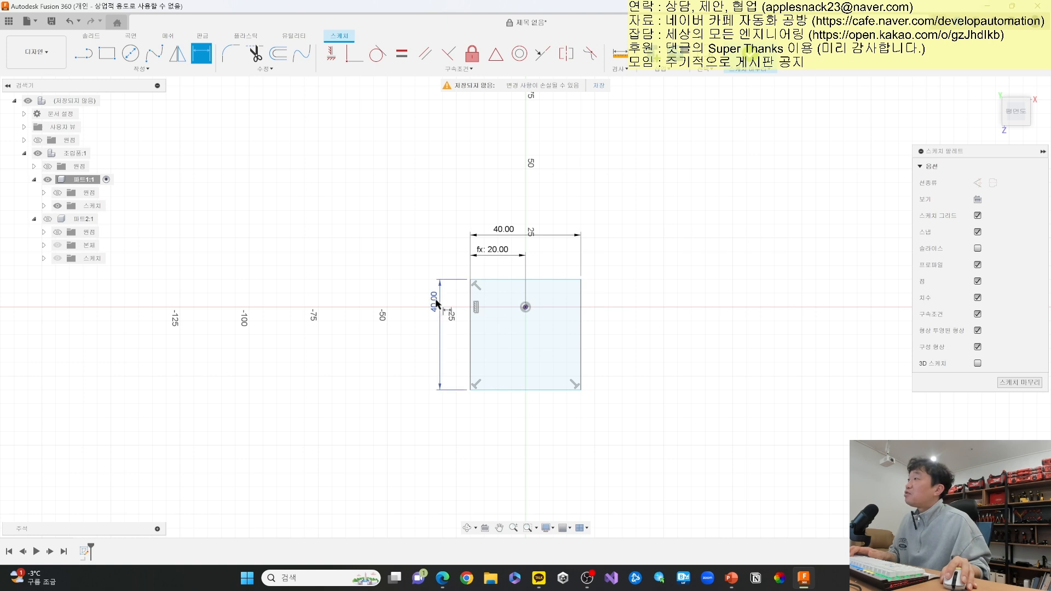
- Dimension the square's top side from the origin with the expression d15/2
{"action": "left_click", "coordinate": [518, 281]}
{"action": "left_click", "coordinate": [525, 307]}
{"action": "left_click", "coordinate": [452, 299]}
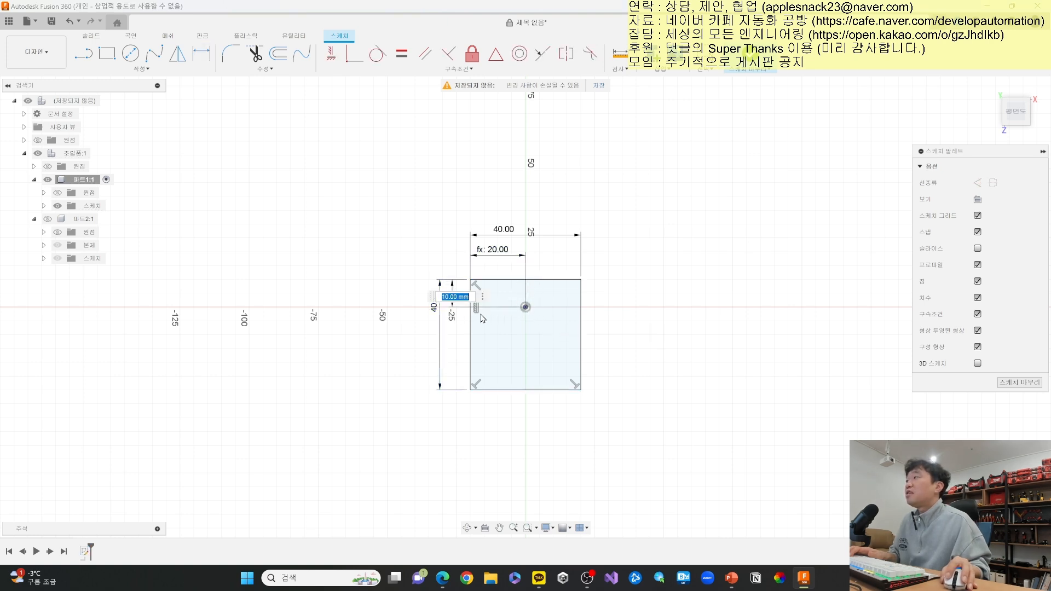
{"action": "type", "text": "d15"}
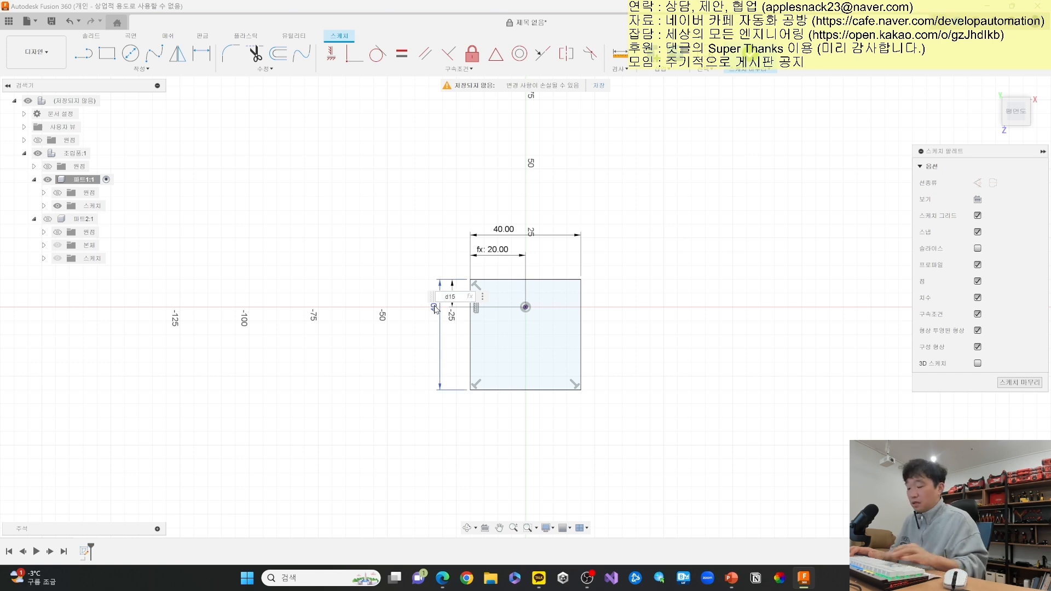
{"action": "type", "text": "/2"}
{"action": "key", "text": "Return"}
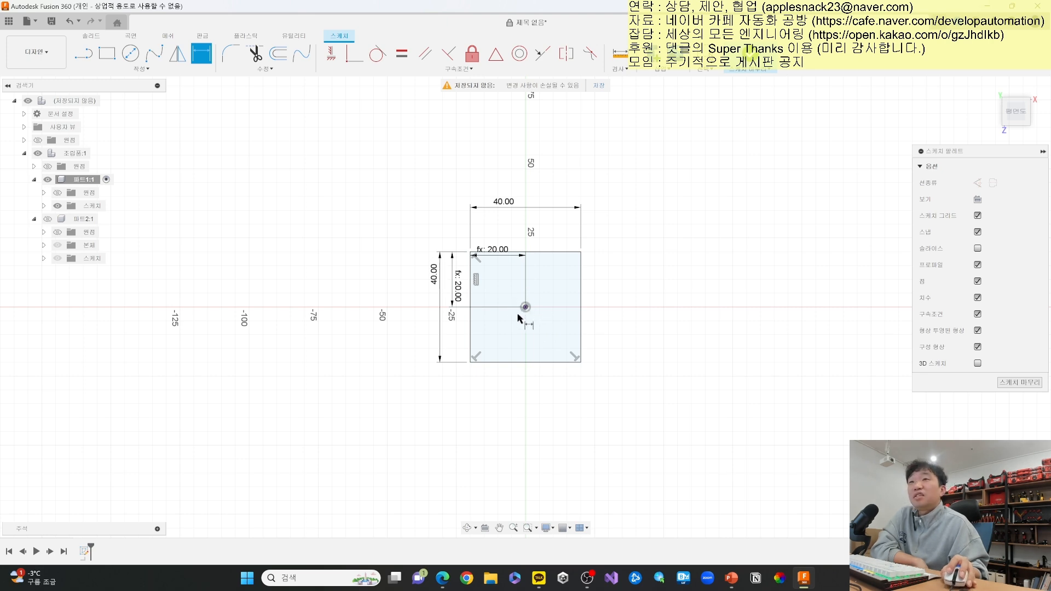
- Finish the sketch and extrude the square upward into a tall block as a new body
{"action": "left_click", "coordinate": [1019, 382]}
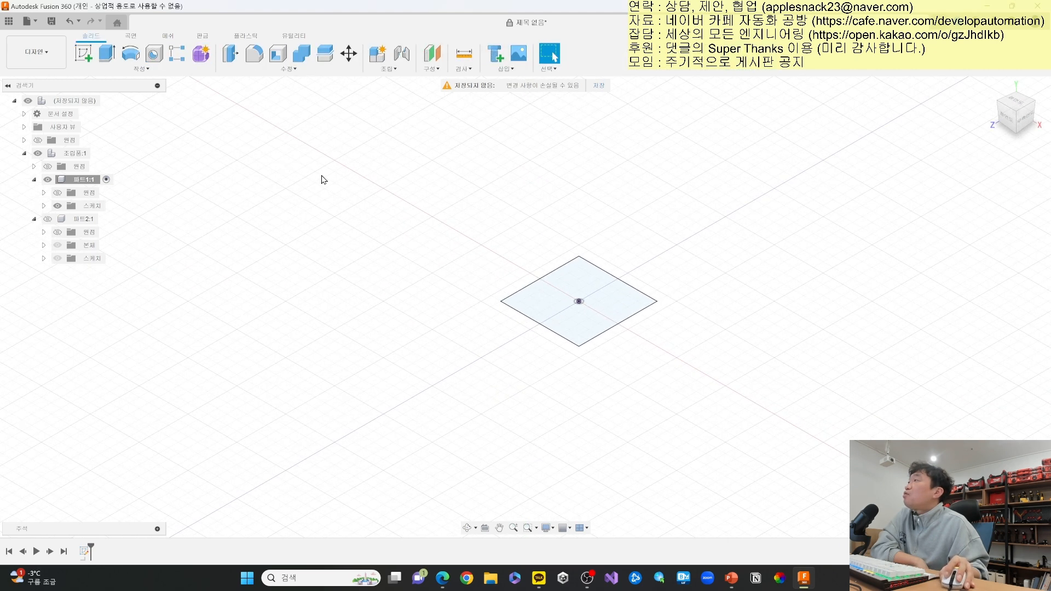
{"action": "left_click", "coordinate": [110, 56]}
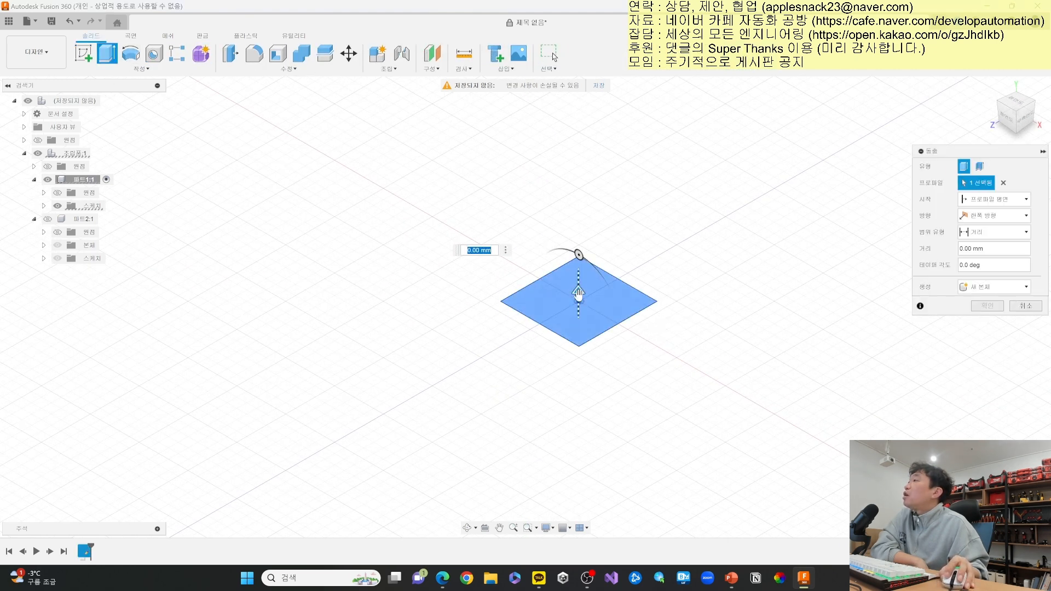
{"action": "left_click_drag", "start_coordinate": [579, 293], "coordinate": [638, 199]}
{"action": "key", "text": "Return"}
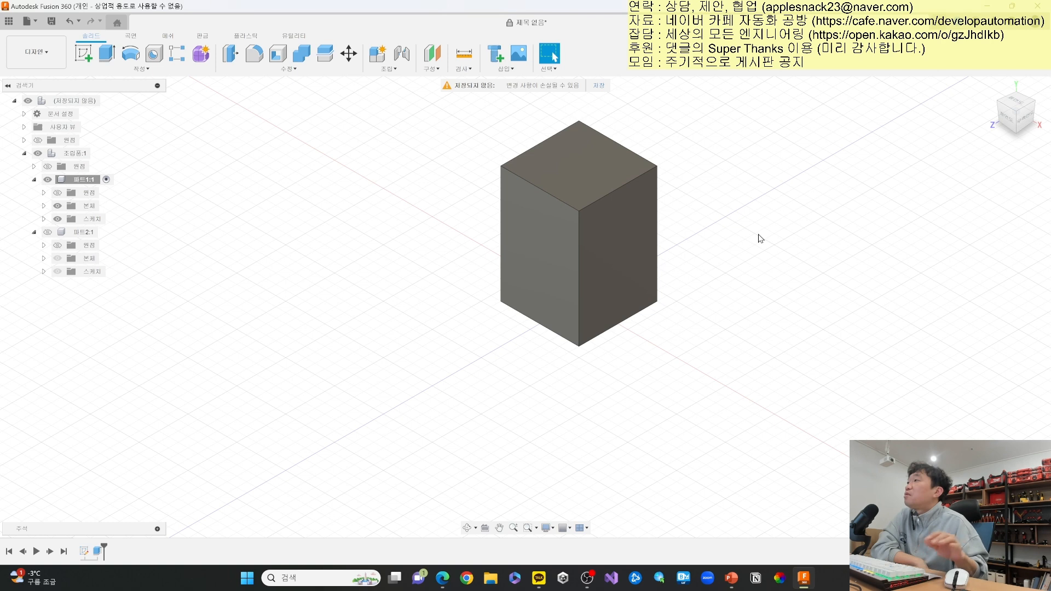
- Move the 파트1 block clear of the redisplayed 파트2 and make 파트2 the active component
{"action": "left_click", "coordinate": [48, 232]}
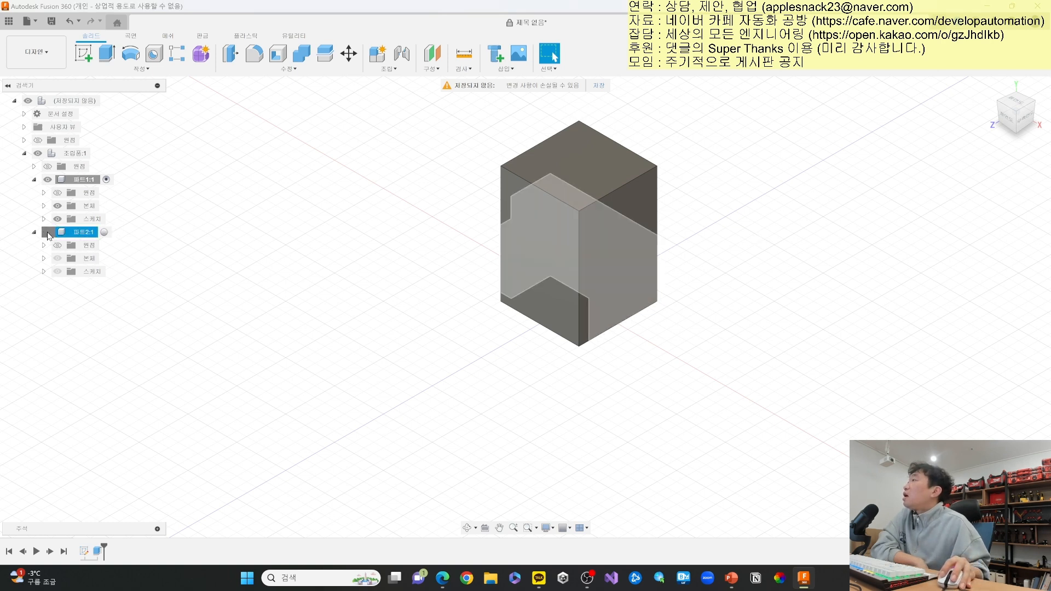
{"action": "left_click_drag", "start_coordinate": [557, 218], "coordinate": [383, 251]}
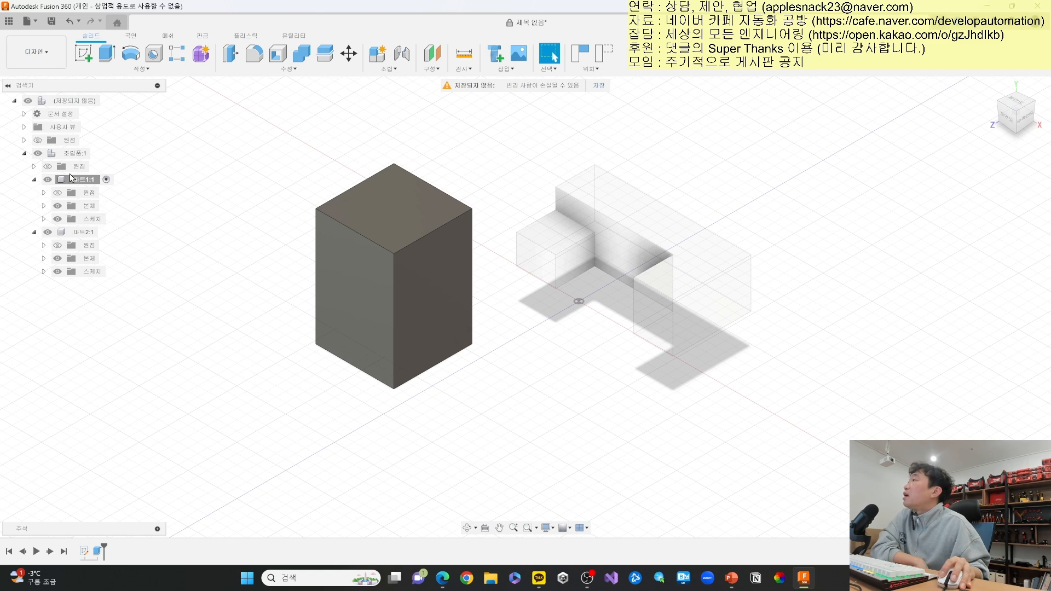
{"action": "left_click", "coordinate": [106, 232]}
{"action": "left_click", "coordinate": [261, 347]}
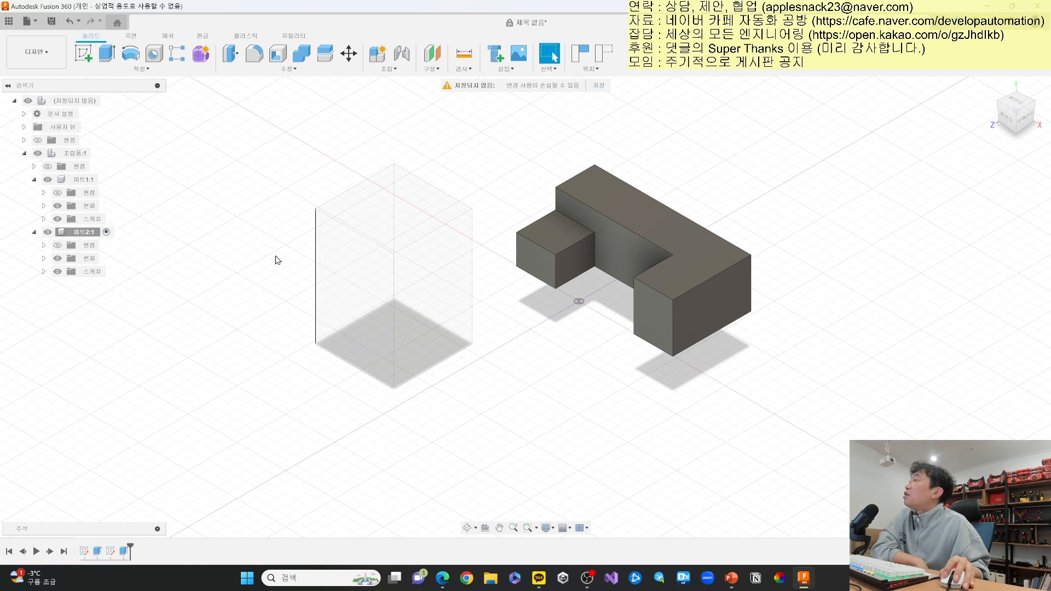
- Make 파트1 the active component and test selecting its block and the inactive 파트2 body
{"action": "left_click", "coordinate": [106, 180]}
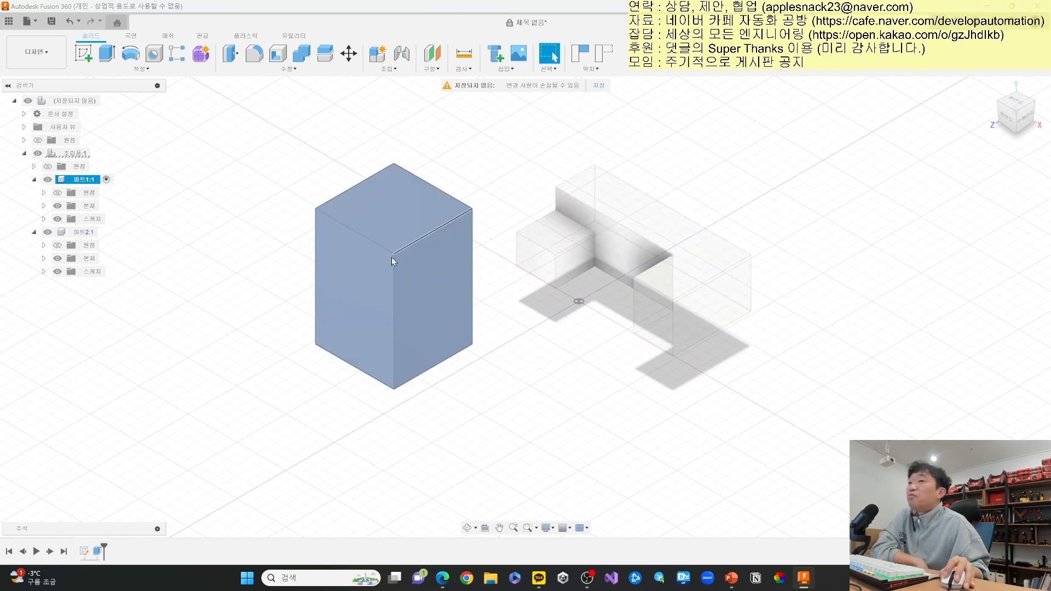
{"action": "left_click", "coordinate": [570, 257]}
{"action": "left_click", "coordinate": [378, 271]}
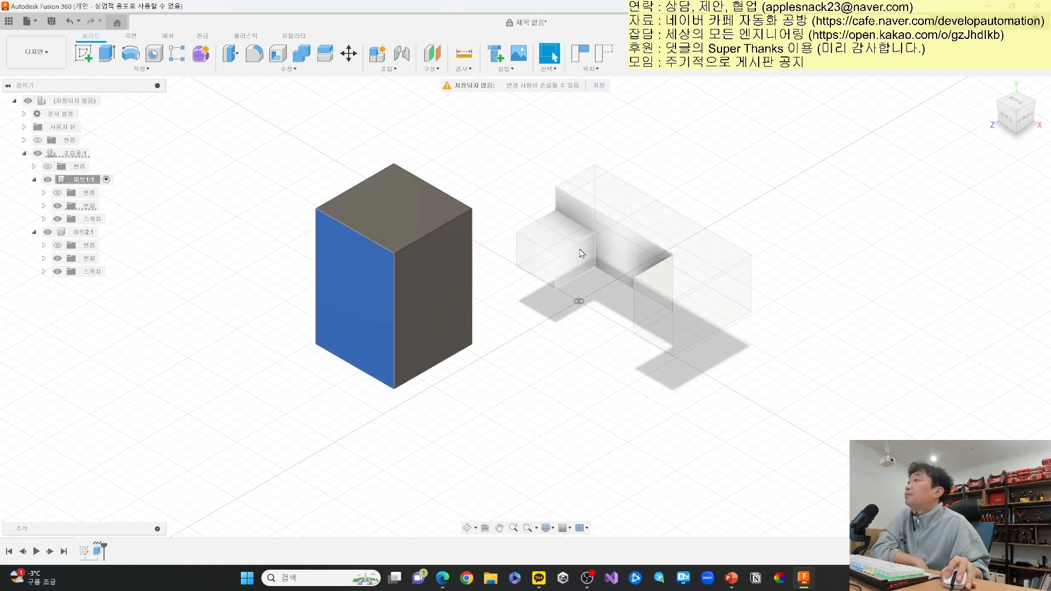
{"action": "left_click", "coordinate": [578, 255]}
{"action": "left_click", "coordinate": [372, 268]}
- Make the 조립품 assembly the active component, then collapse and re-expand its component tree
{"action": "double_click", "coordinate": [60, 153]}
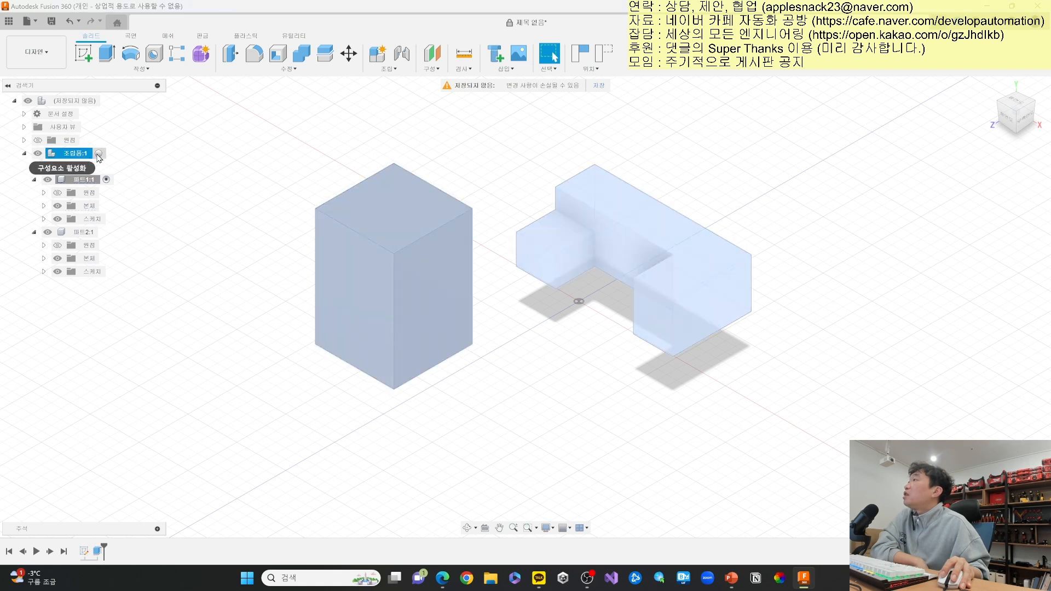
{"action": "double_click", "coordinate": [74, 101]}
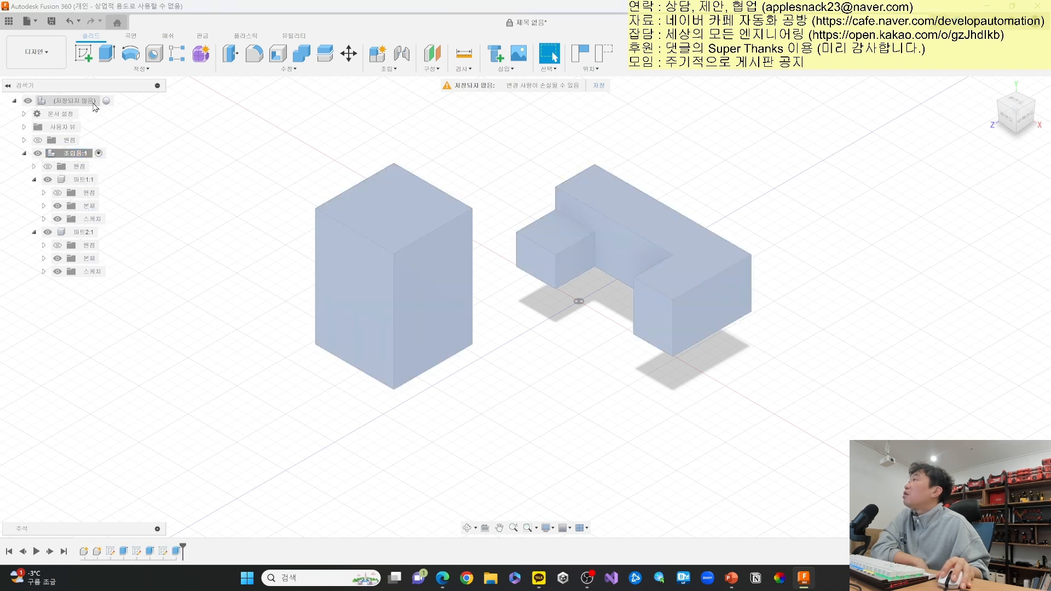
{"action": "left_click", "coordinate": [24, 153]}
{"action": "left_click", "coordinate": [25, 153]}
{"action": "left_click", "coordinate": [96, 153]}
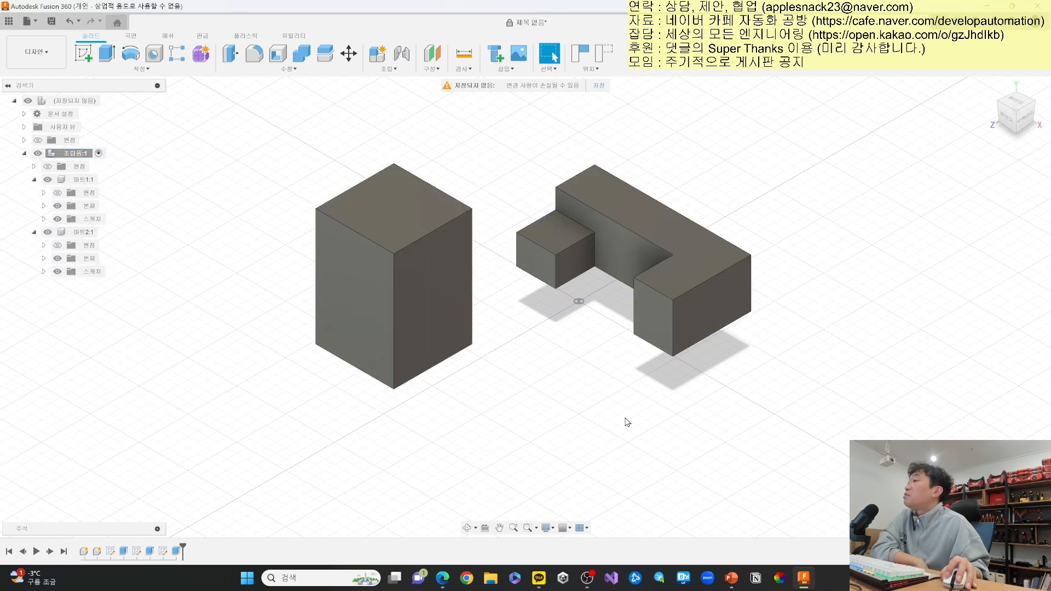
- Switch to PowerPoint and underline the 부품 definition "하위 구성요소가 없이 하나의 부품으로만 구성" on the 구성요소 추가 slide in black ink
{"action": "key", "text": "alt+Tab"}
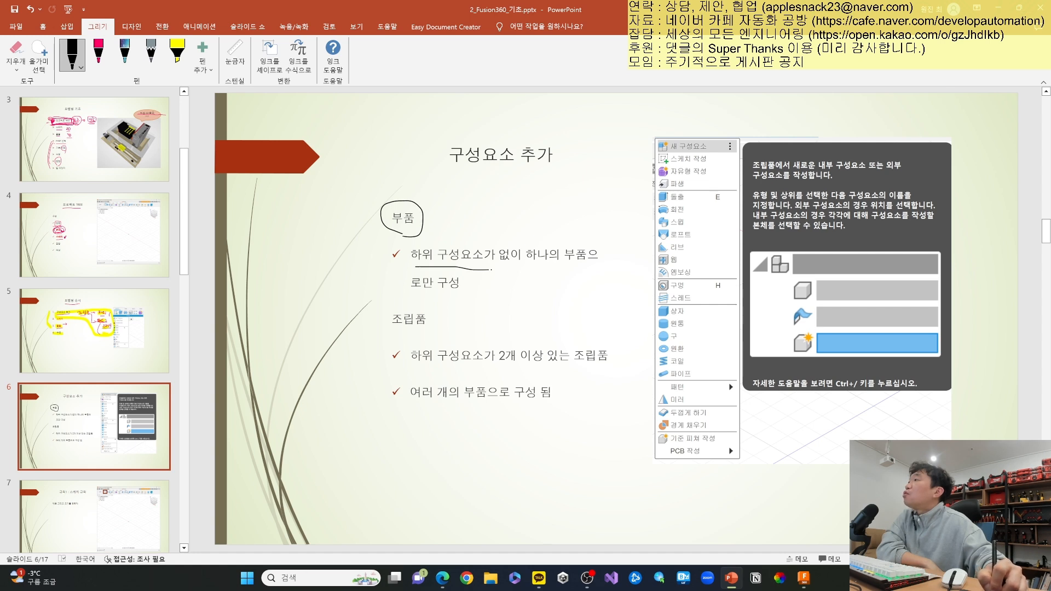
{"action": "left_click_drag", "start_coordinate": [491, 270], "coordinate": [583, 268]}
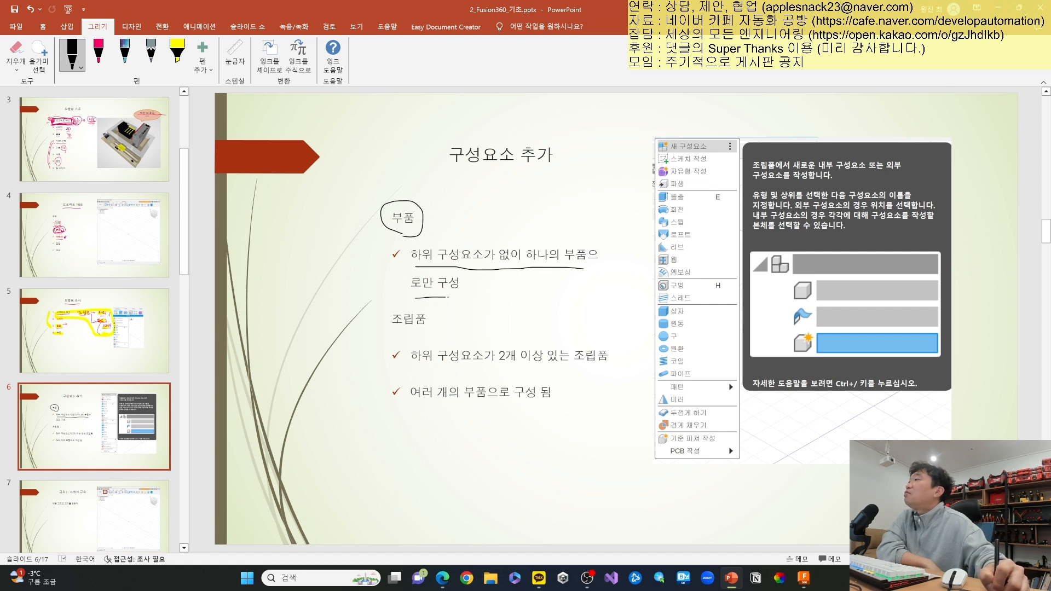